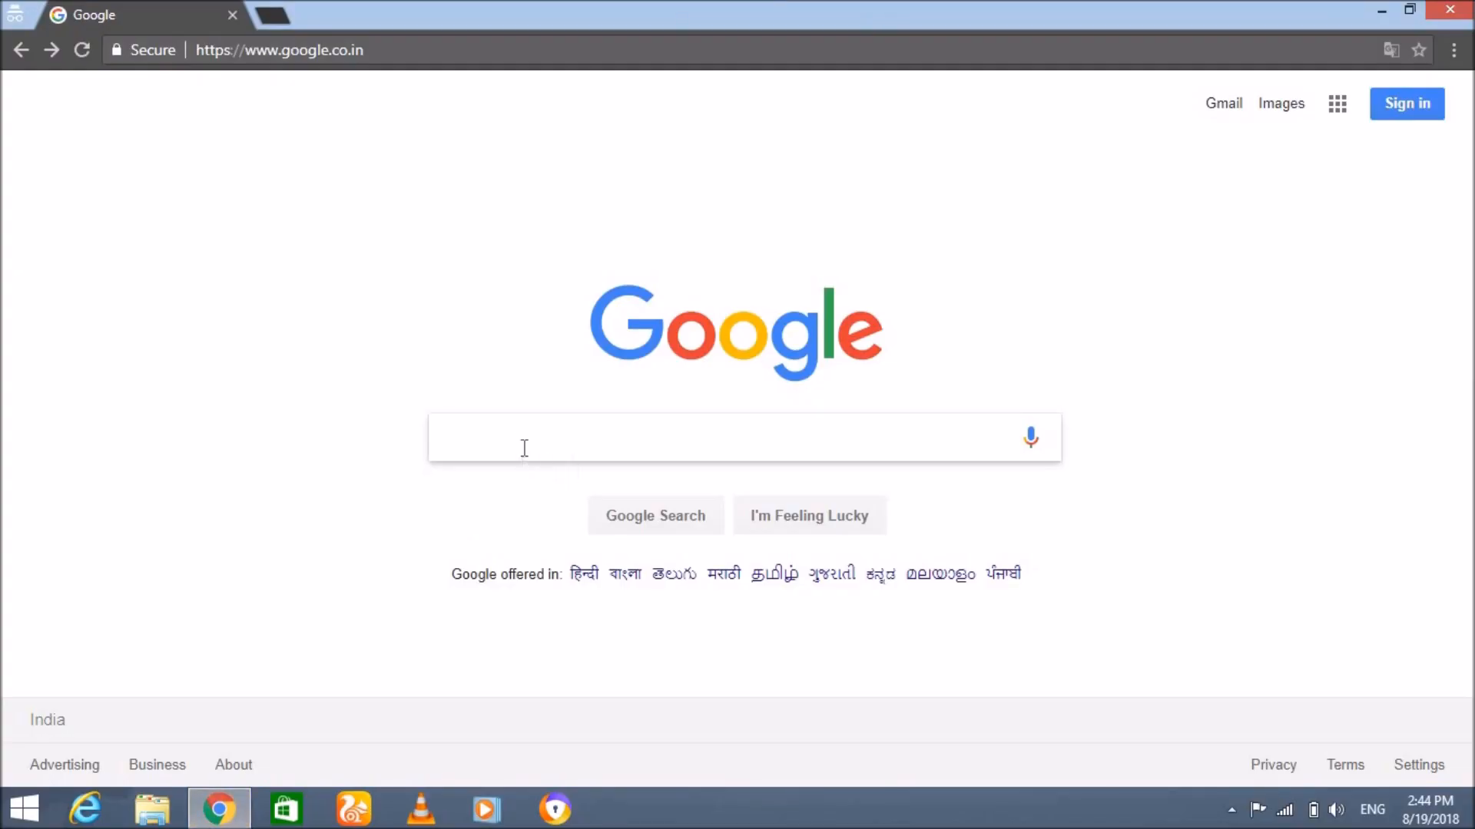
# Search Google for "ricoh sp 200" and open Ricoh's SP 200/SP 200N Downloads page.
pyautogui.write('ri')
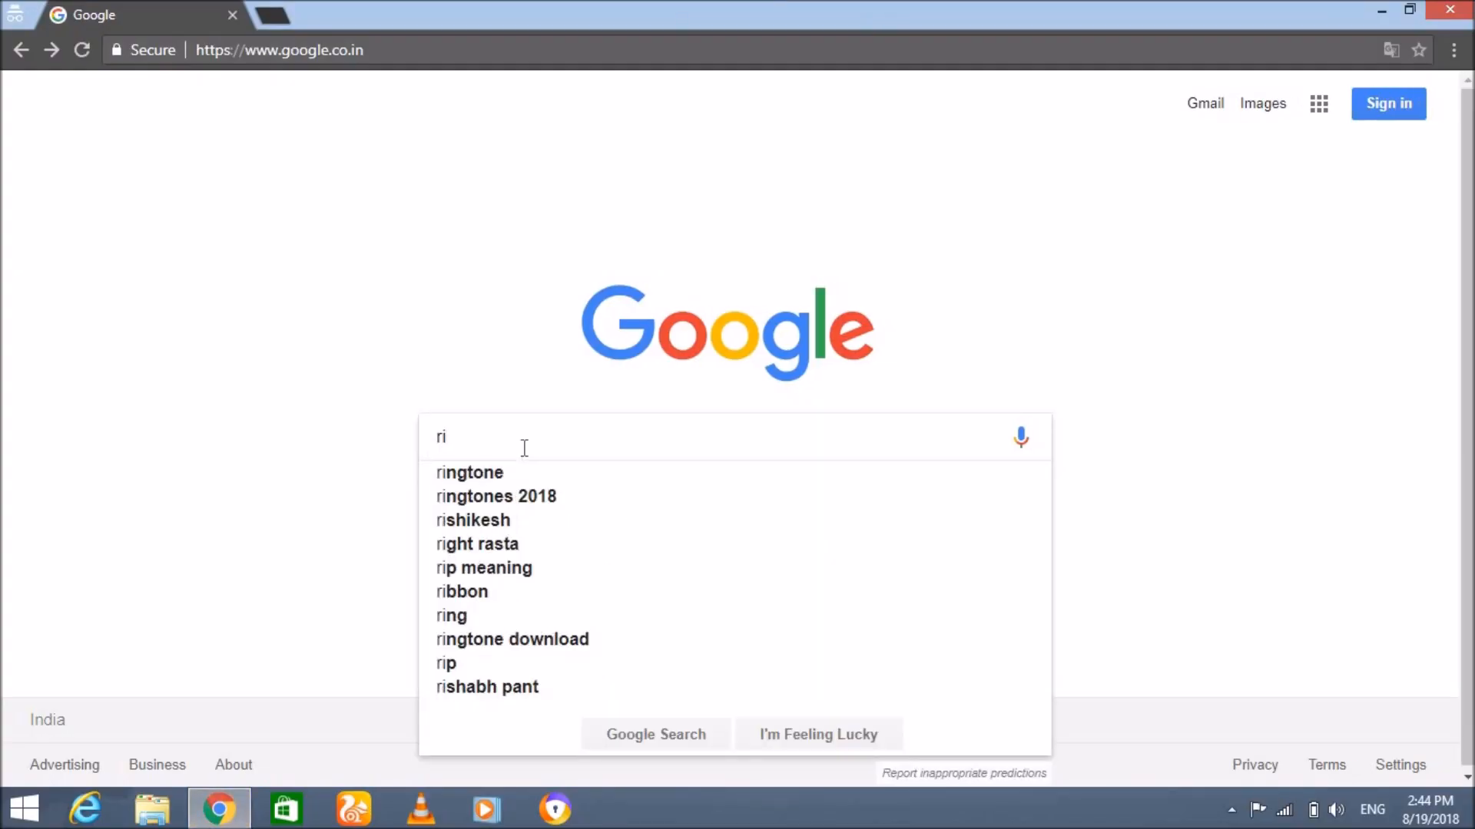
pyautogui.write('coh s')
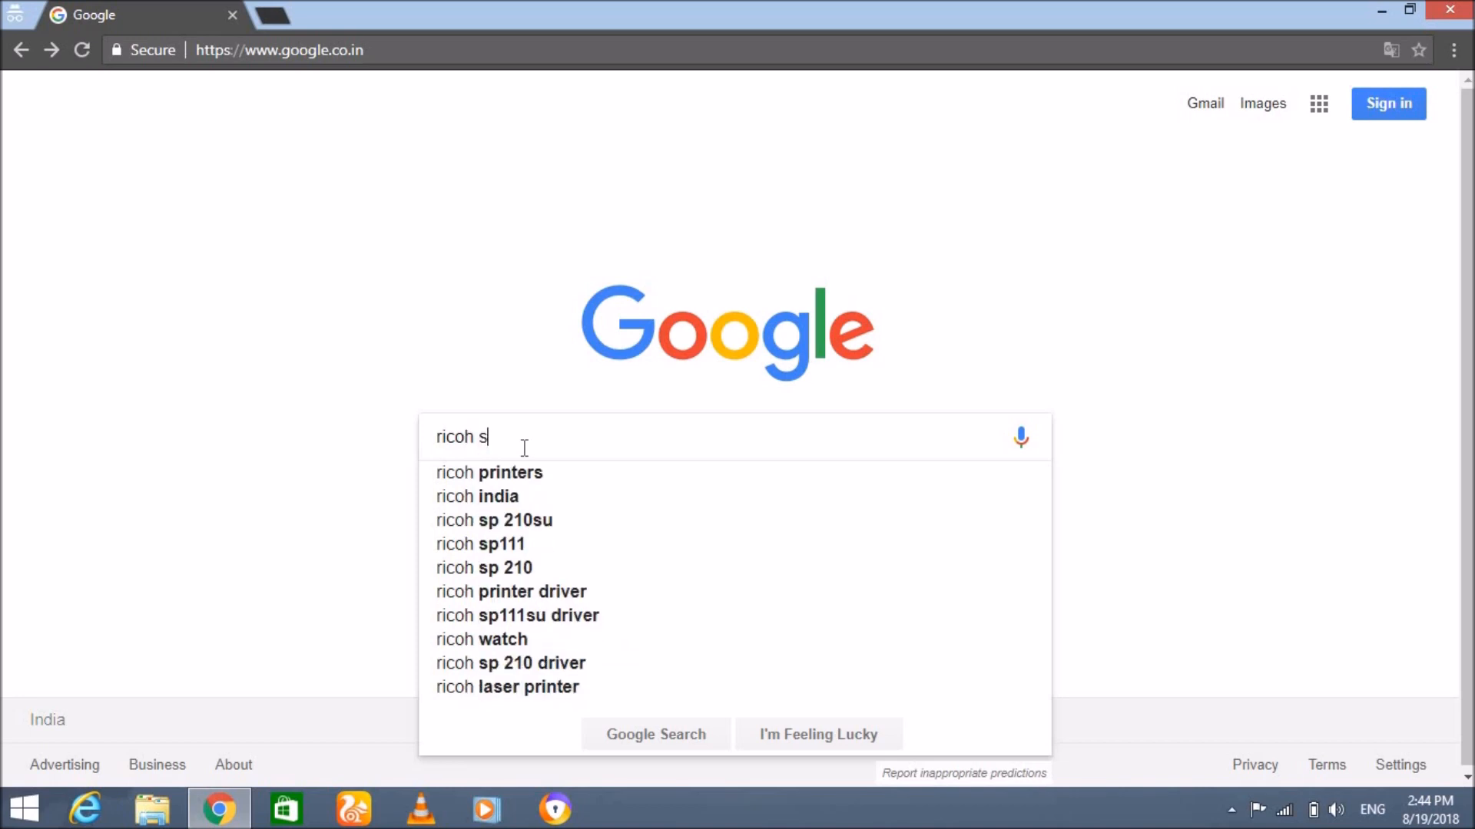
pyautogui.write('p 2')
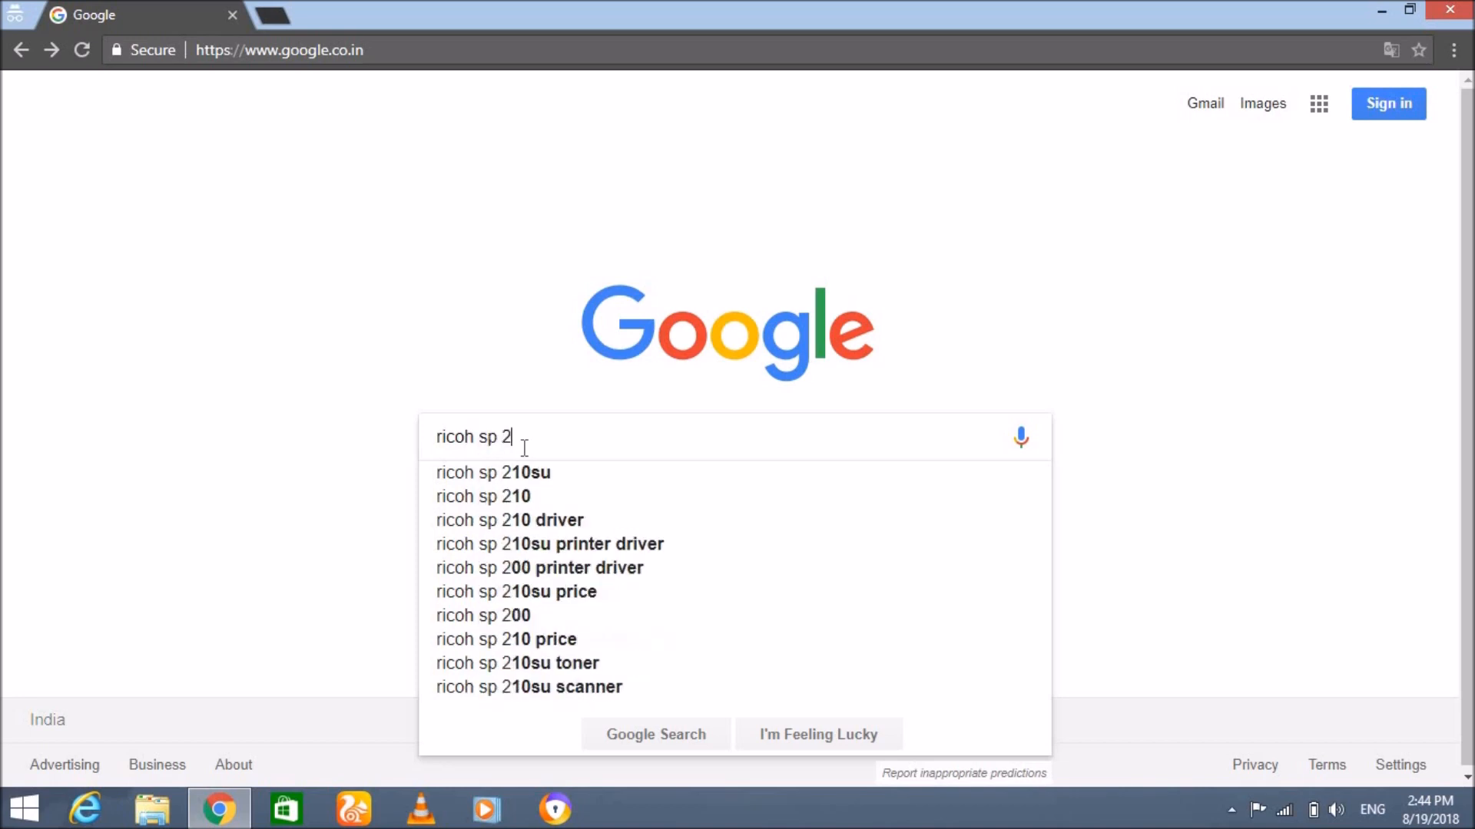
pyautogui.write('00')
pyautogui.press('Return')
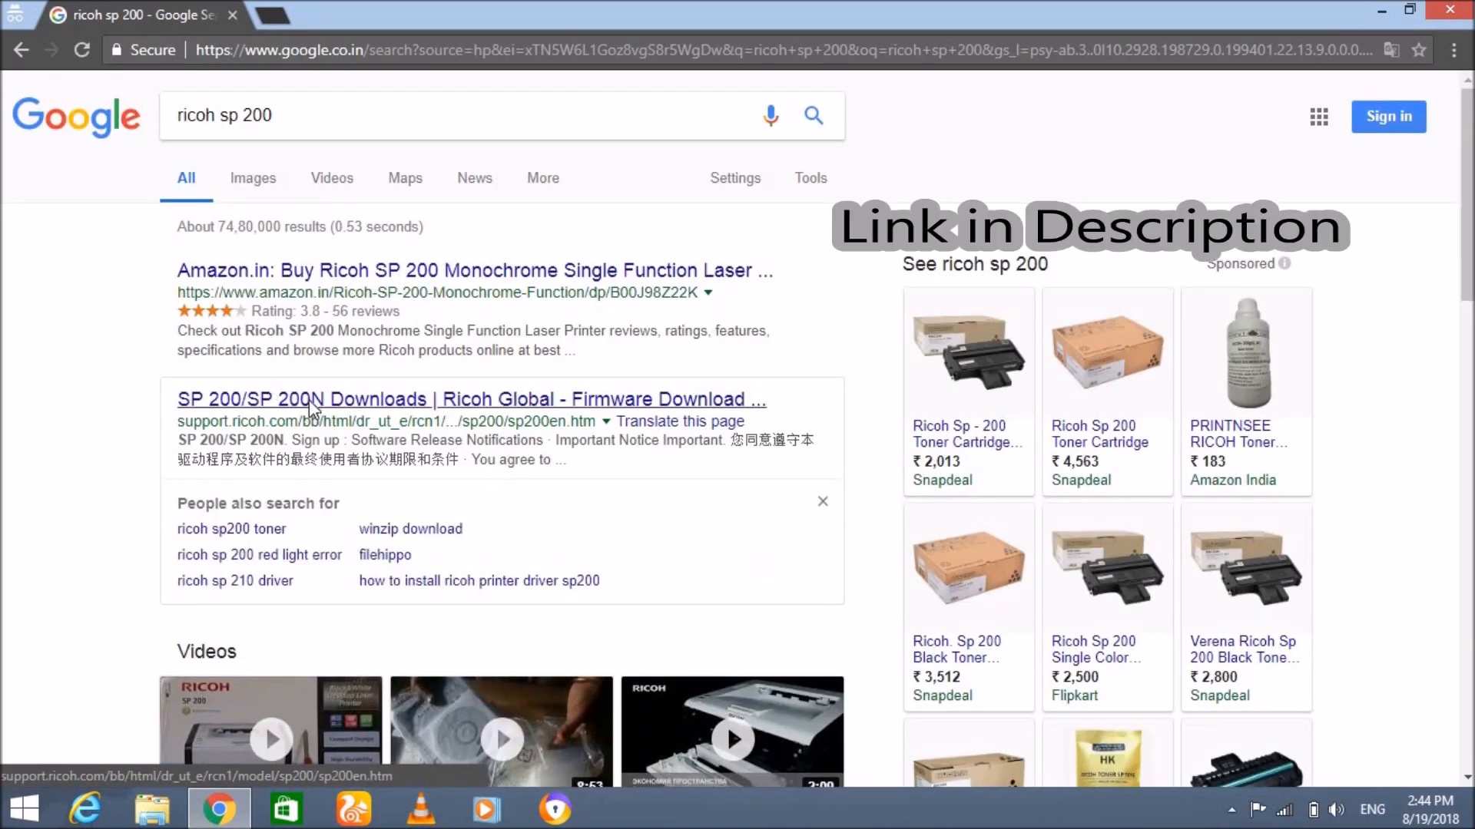
pyautogui.click(309, 399)
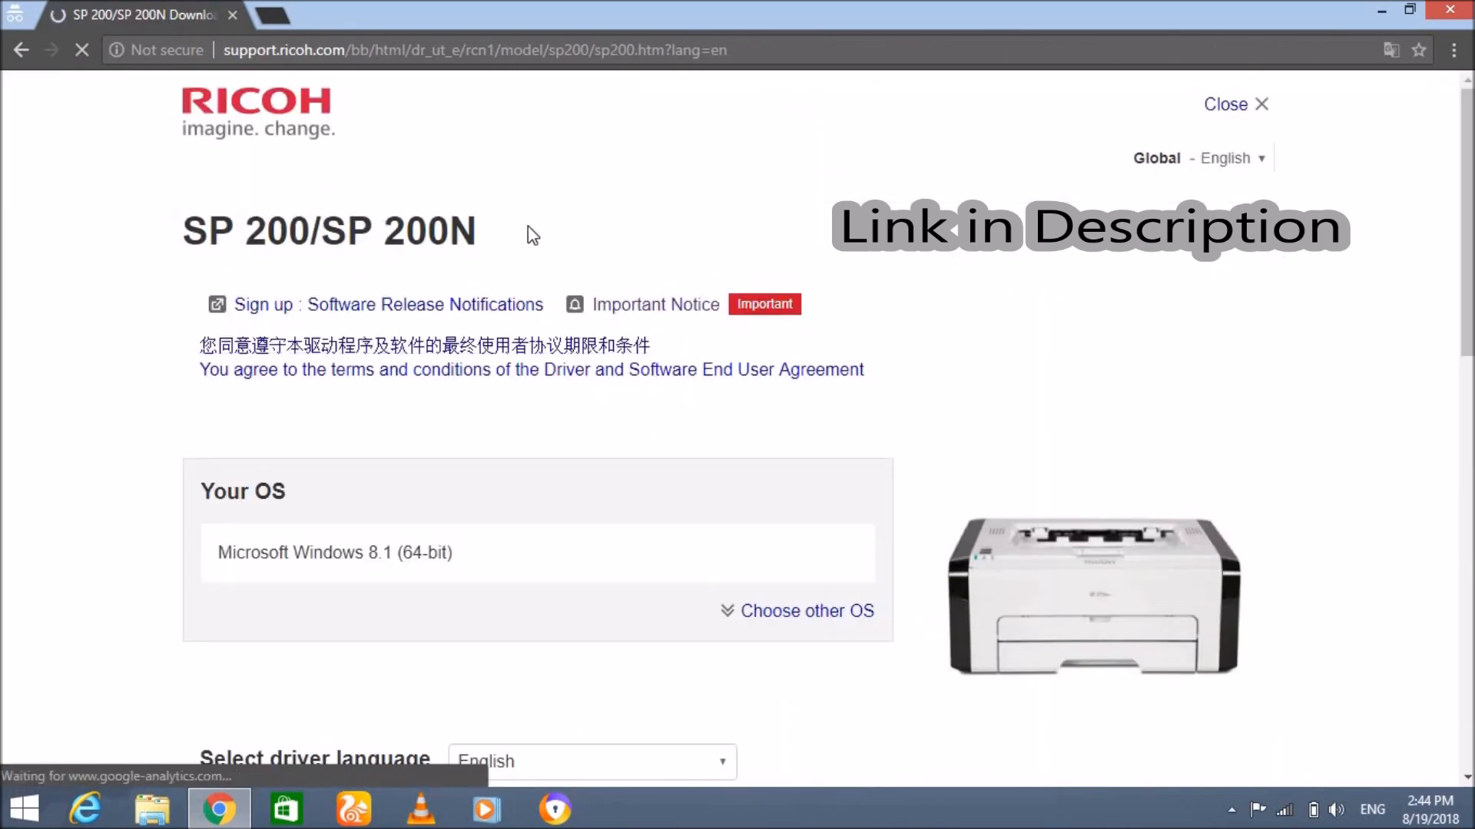
# Download the DDST Printer Driver, keep the file r74156en.exe despite the warning, and run it.
pyautogui.scroll(-6, 315, 461)
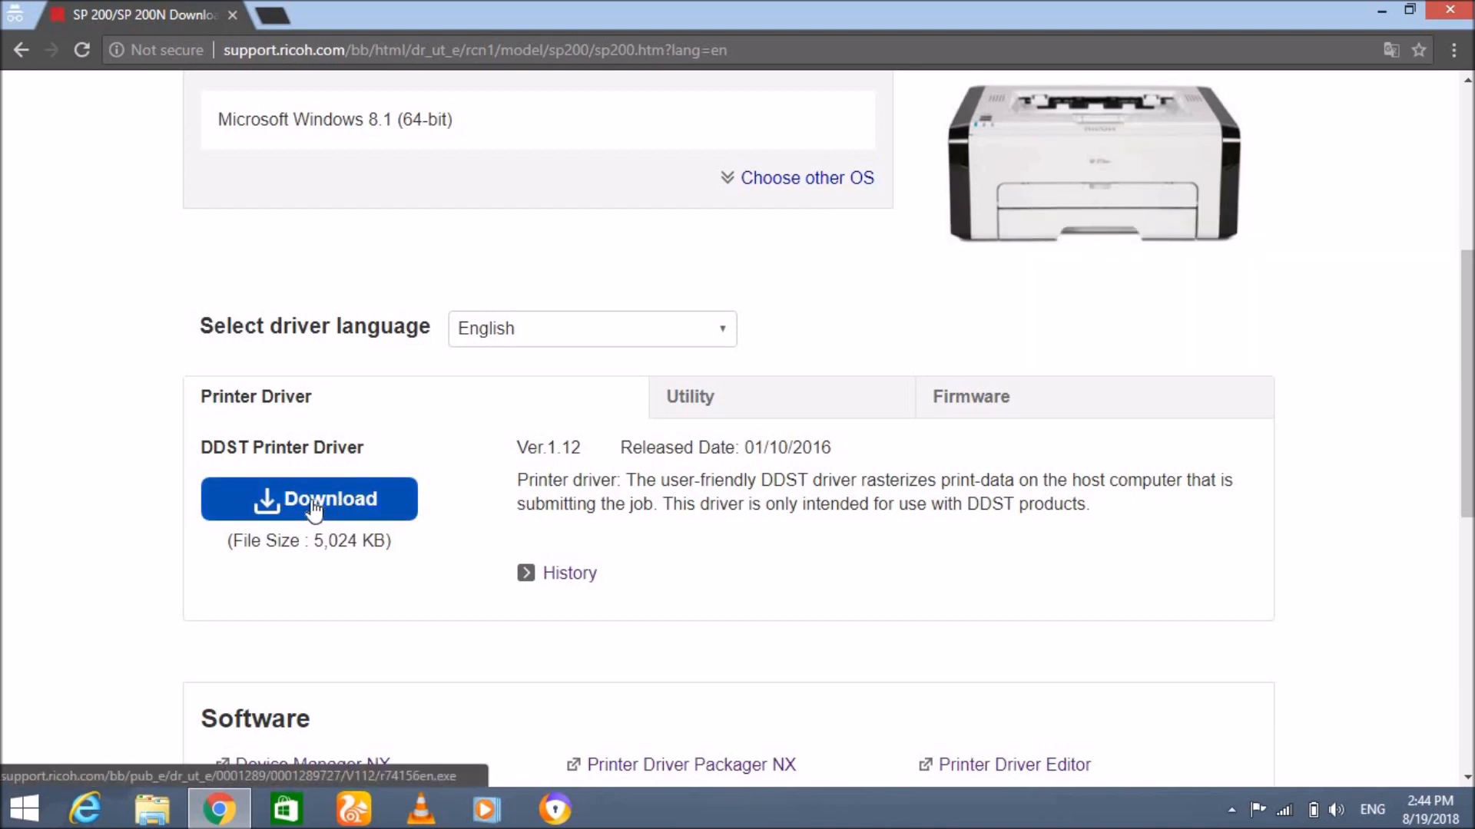
pyautogui.click(311, 507)
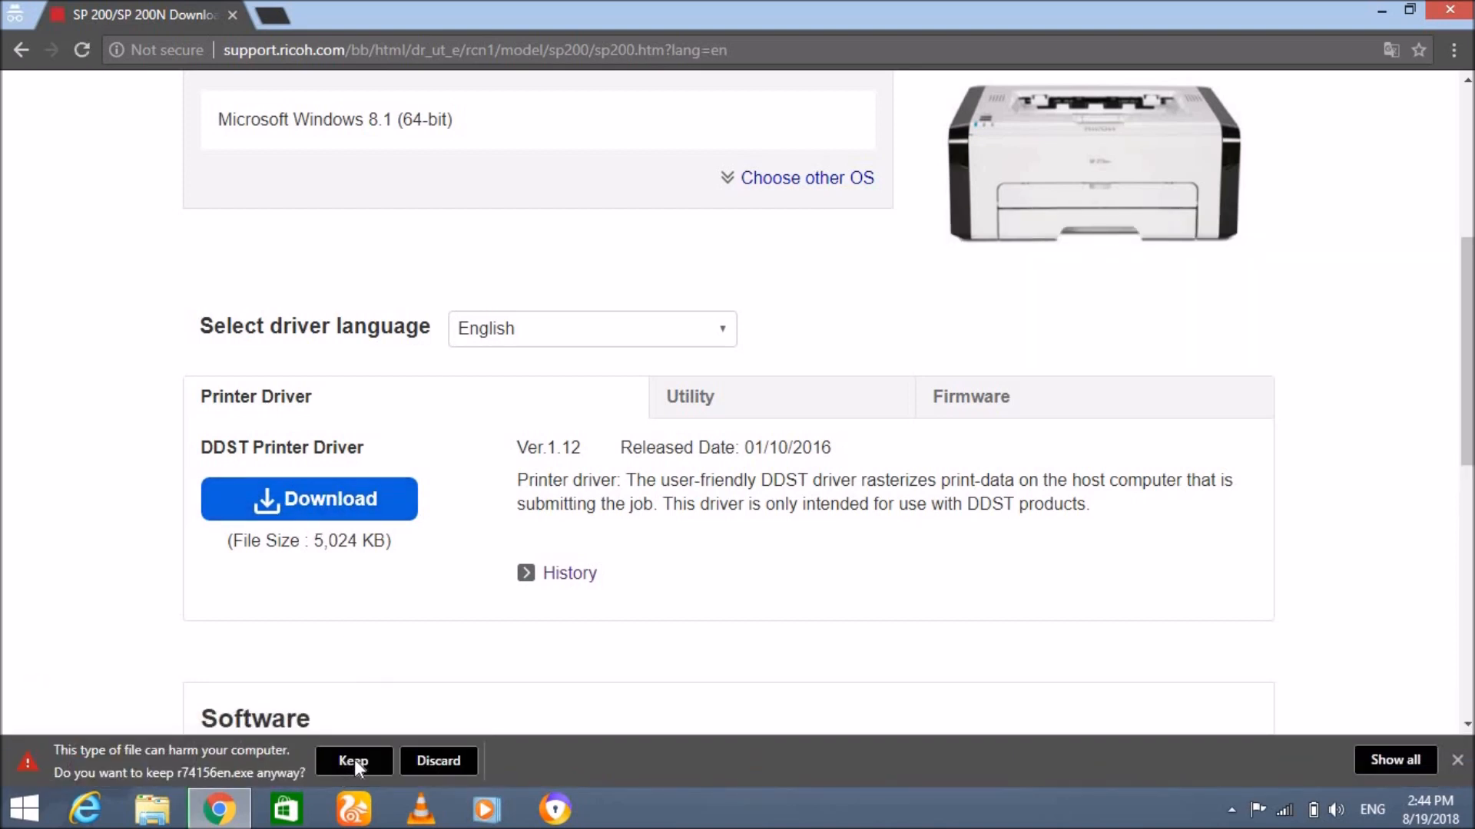
pyautogui.click(353, 758)
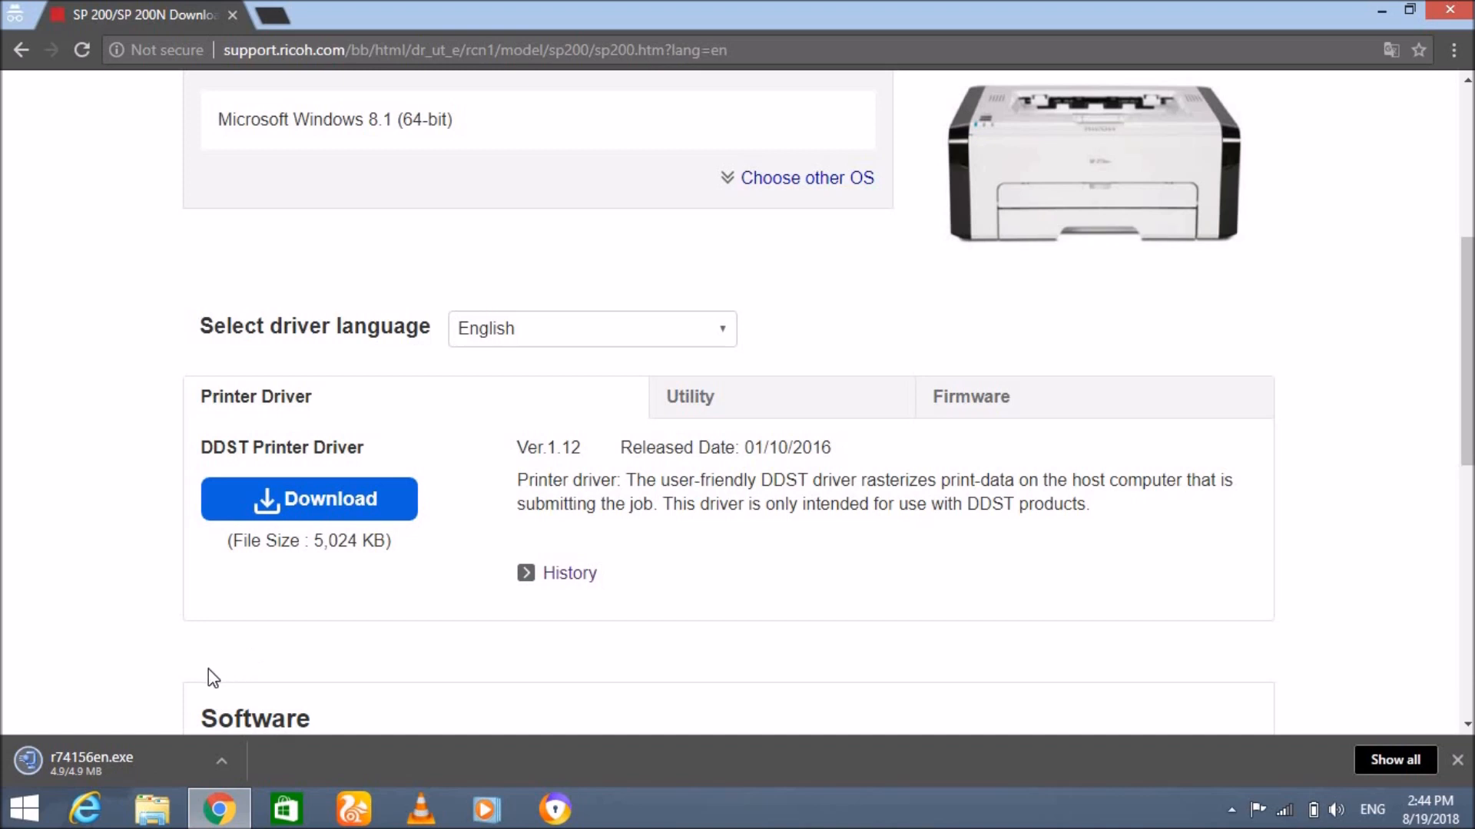
pyautogui.click(137, 762)
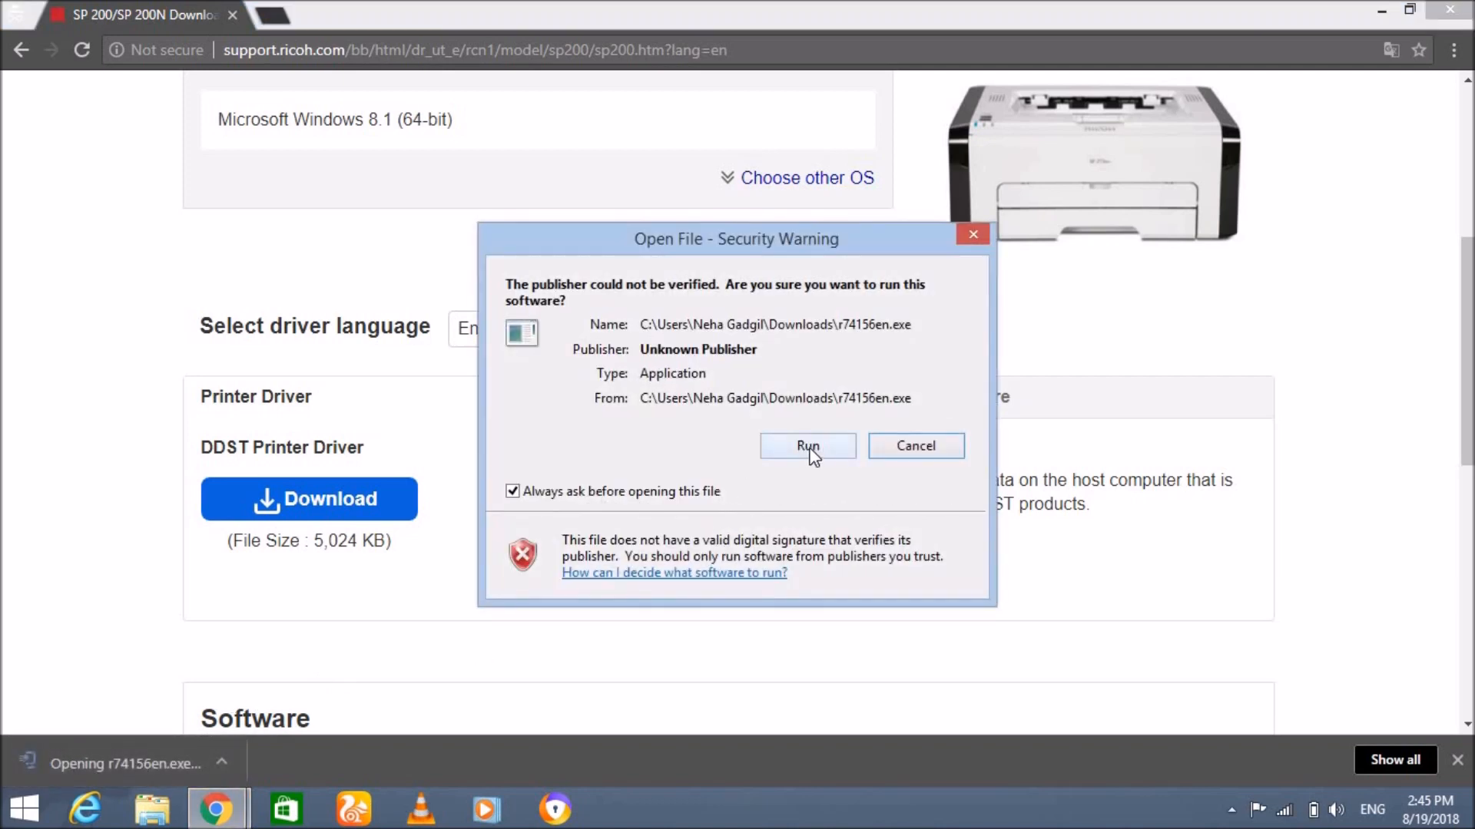
pyautogui.click(798, 447)
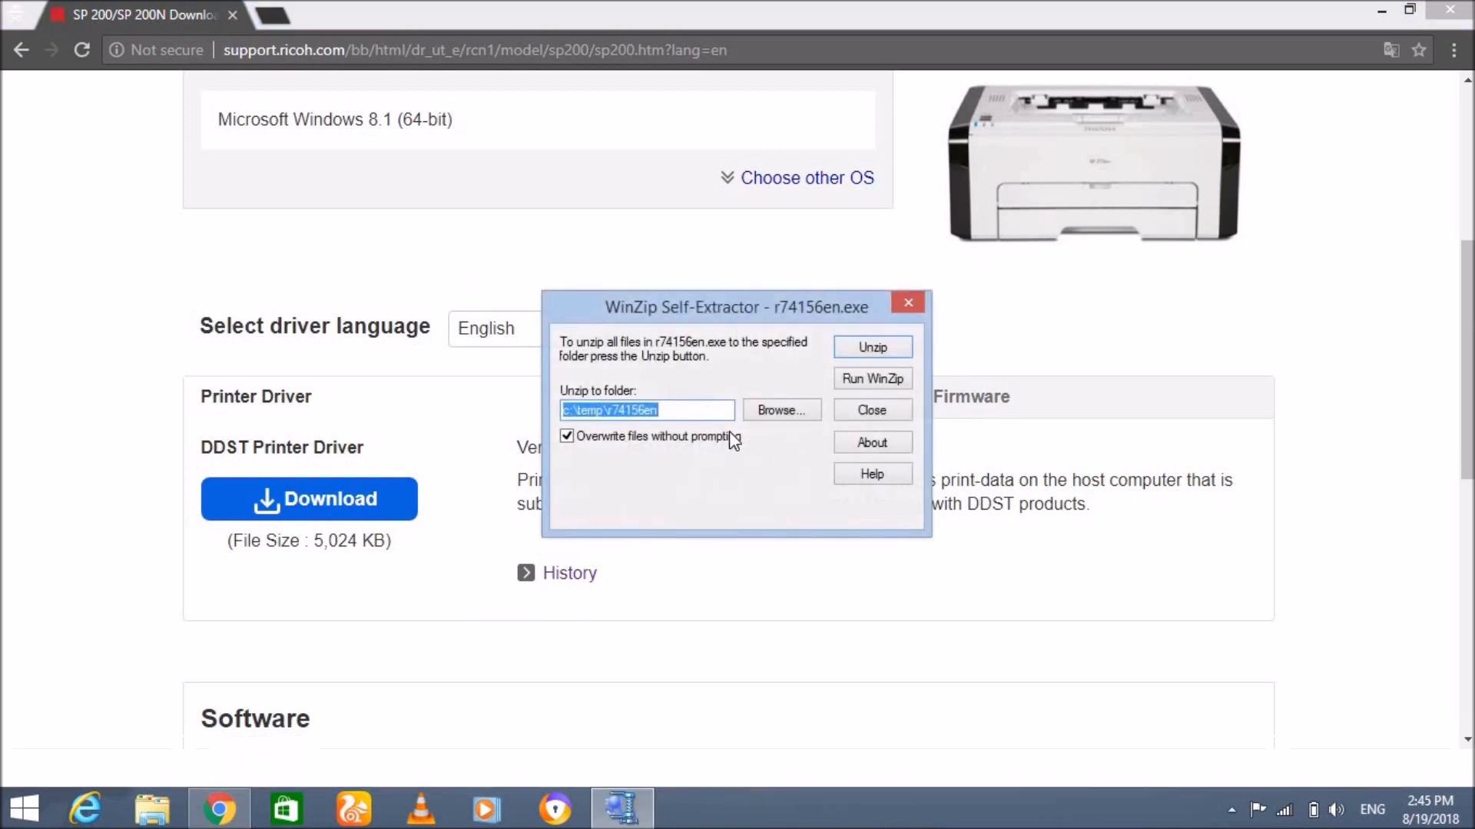
# Copy the destination path c:\temp\r74156en, unzip the driver files into that folder and close the self-extractor.
pyautogui.rightClick(626, 416)
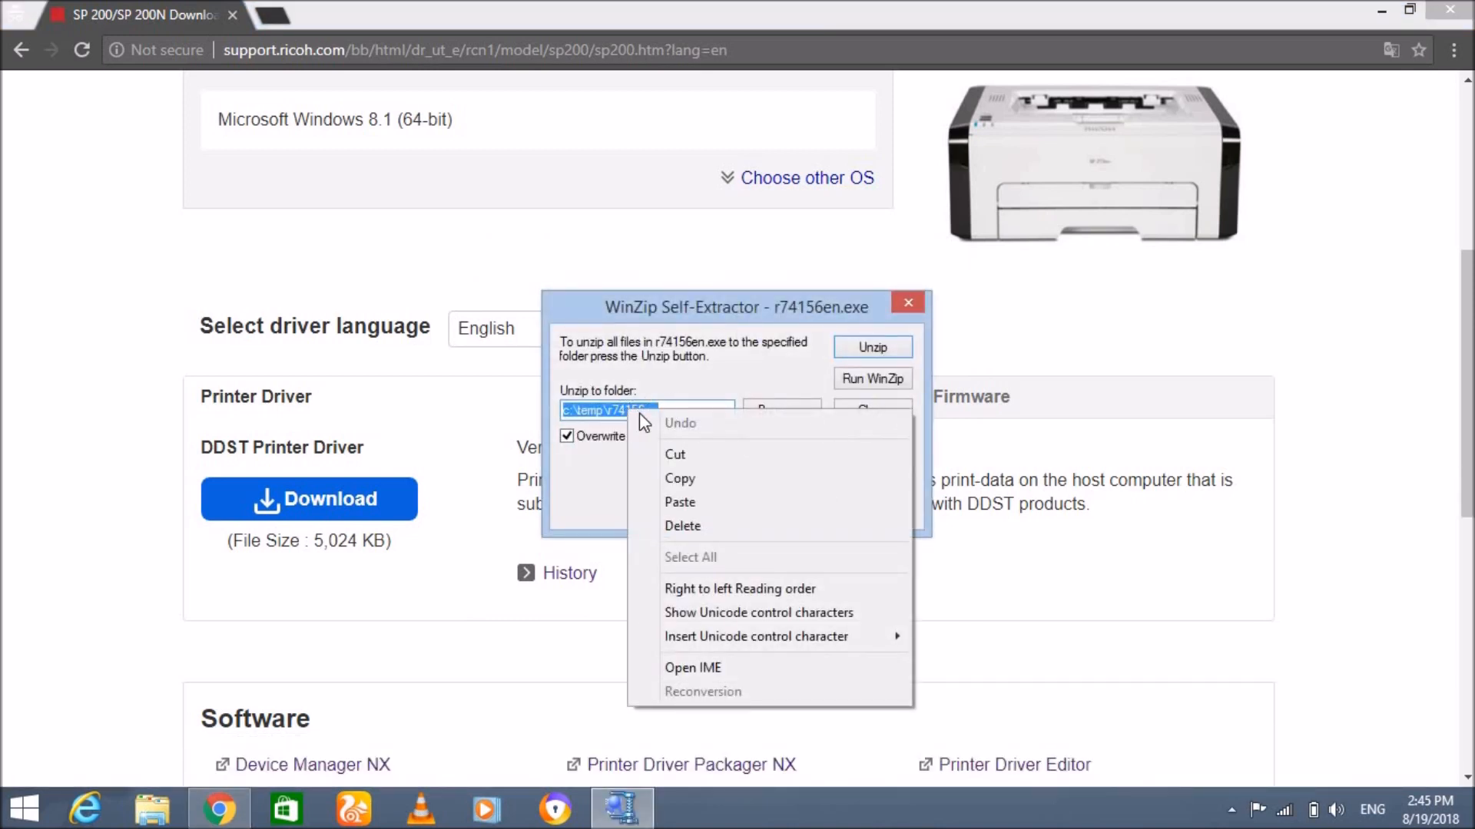
pyautogui.click(680, 478)
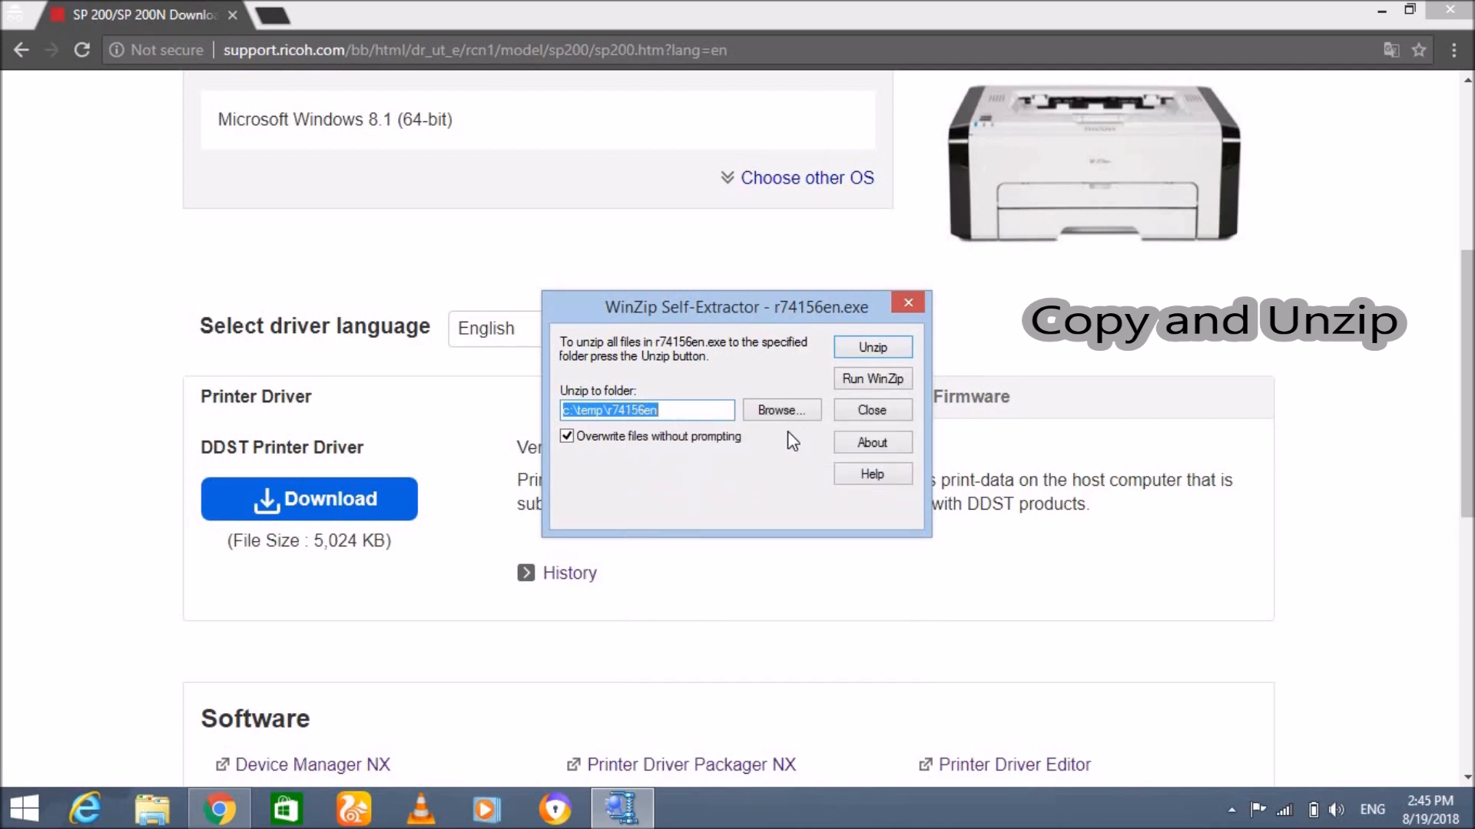
pyautogui.click(872, 349)
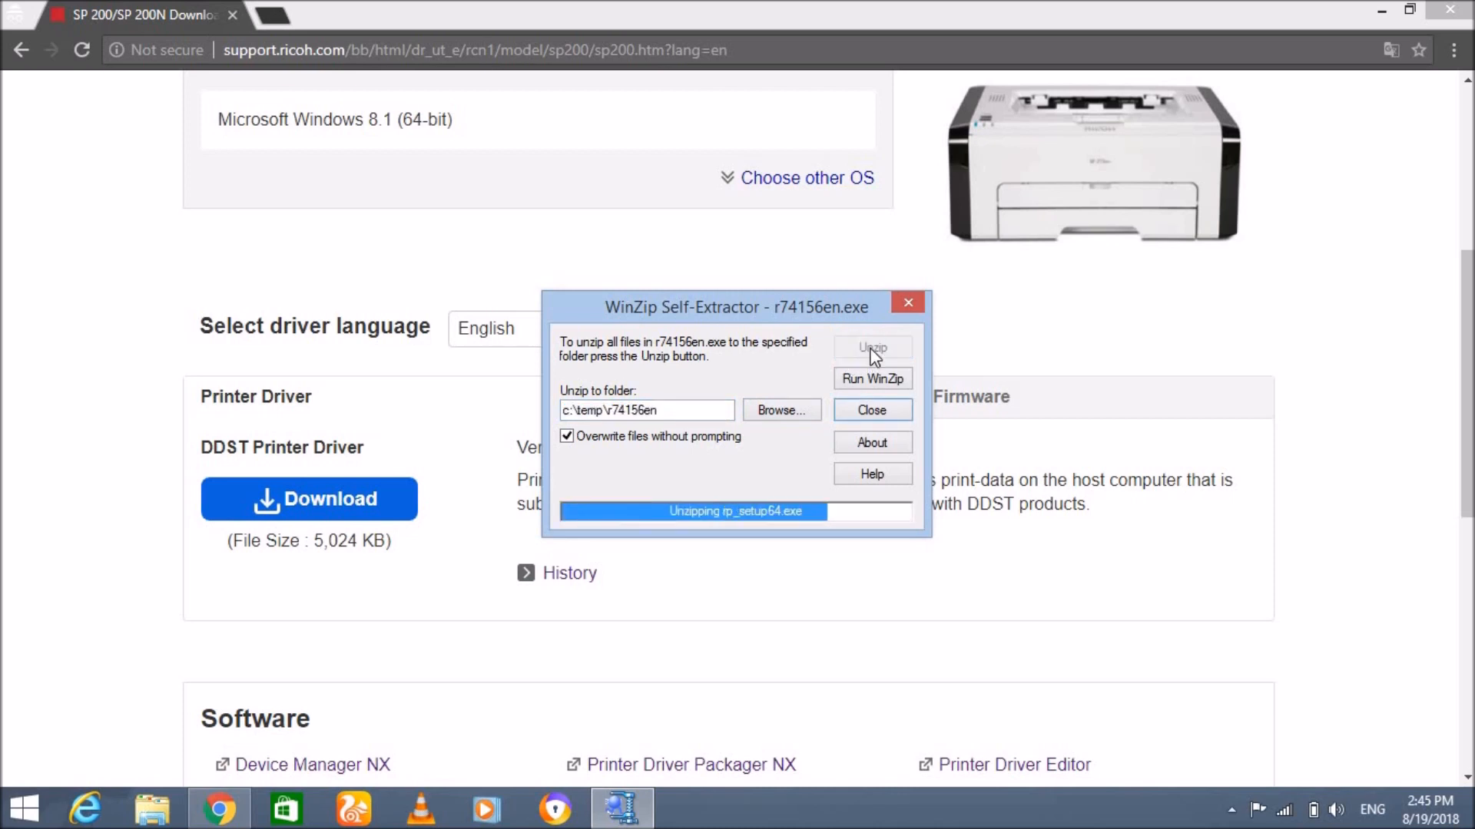
pyautogui.click(799, 470)
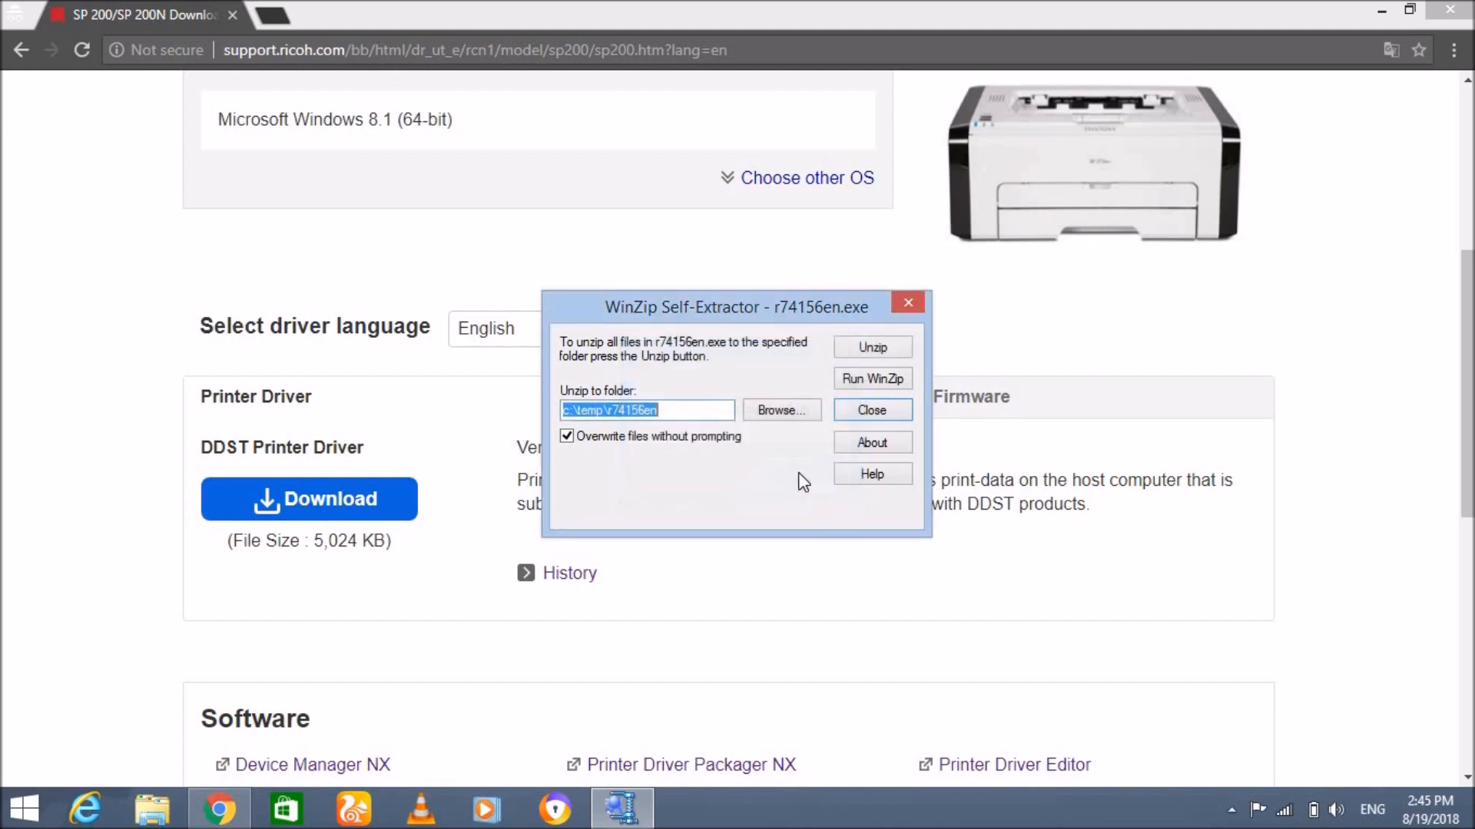
pyautogui.click(870, 413)
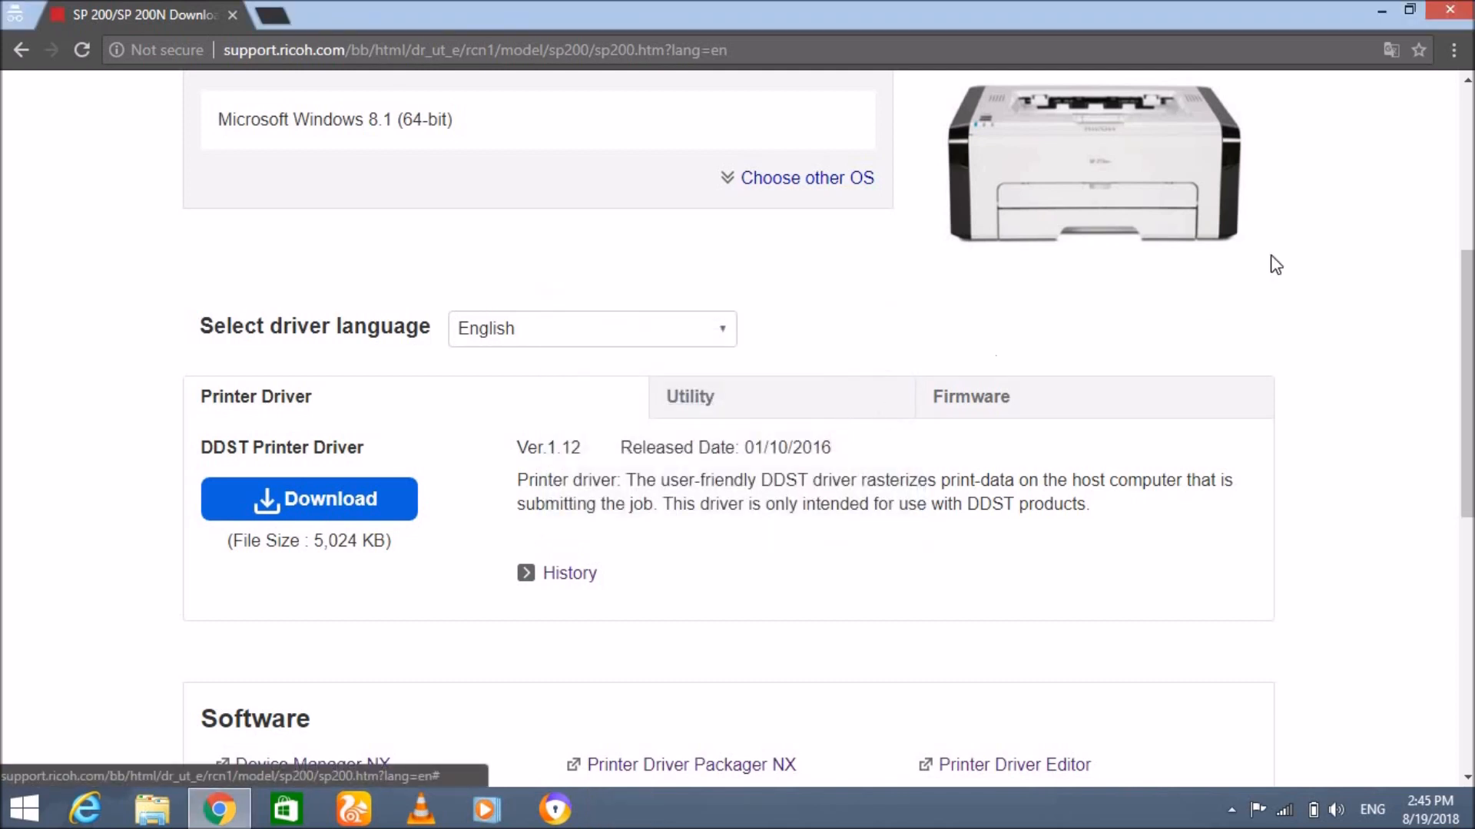
# Find Control Panel with the Windows search and open it.
pyautogui.moveTo(1471, 4)
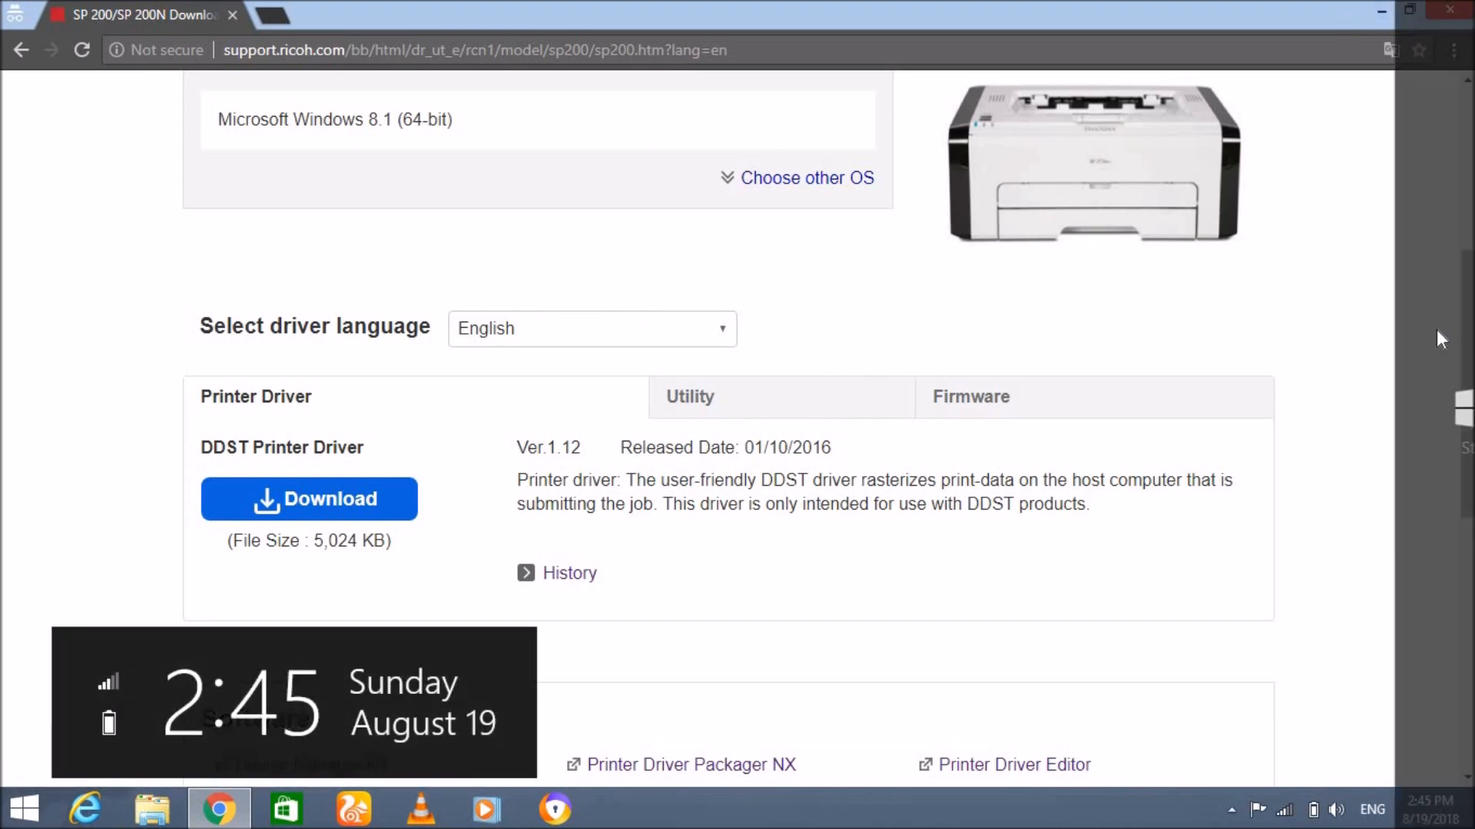
pyautogui.click(1439, 206)
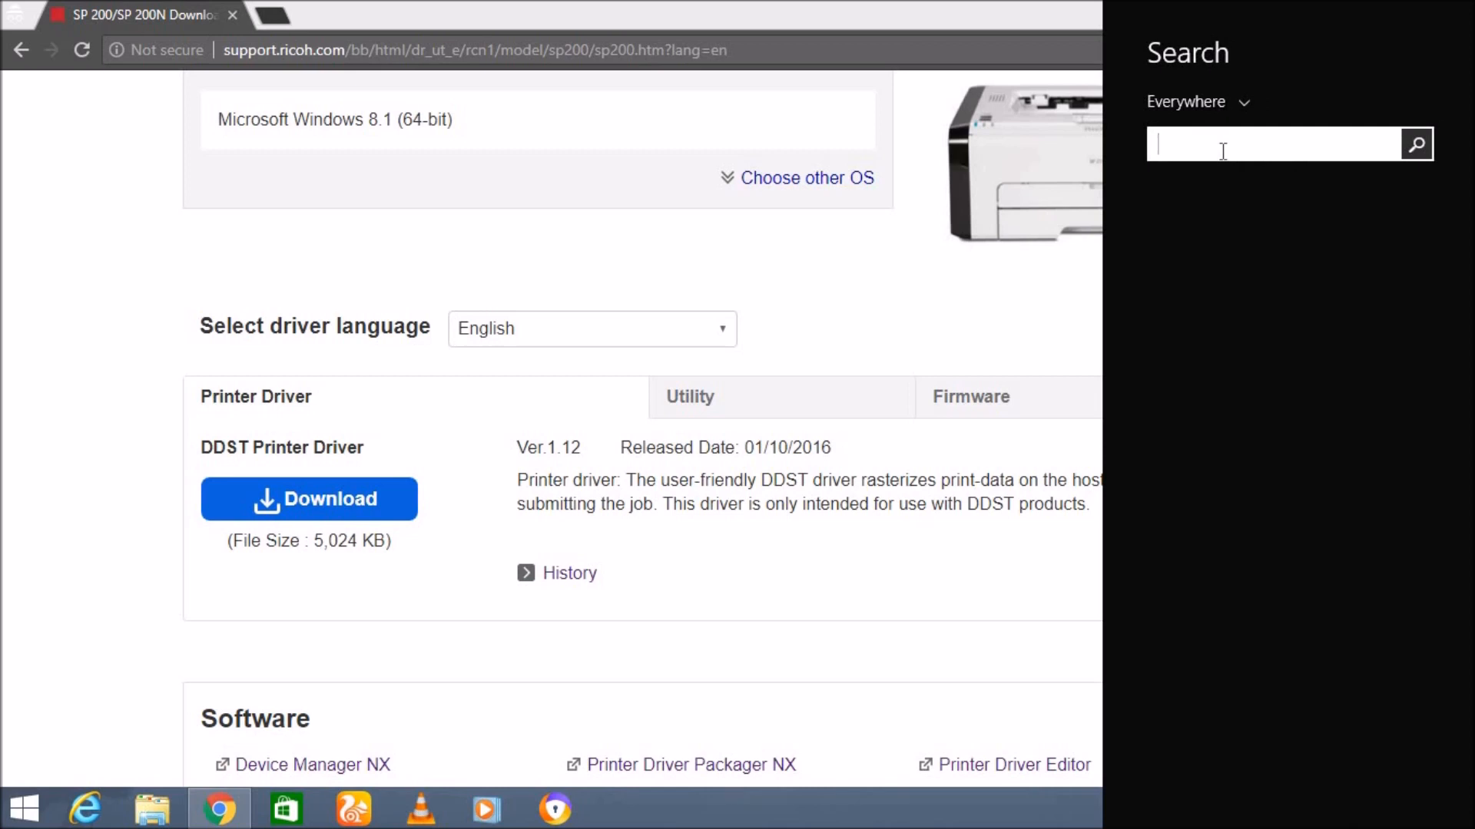
pyautogui.write('co')
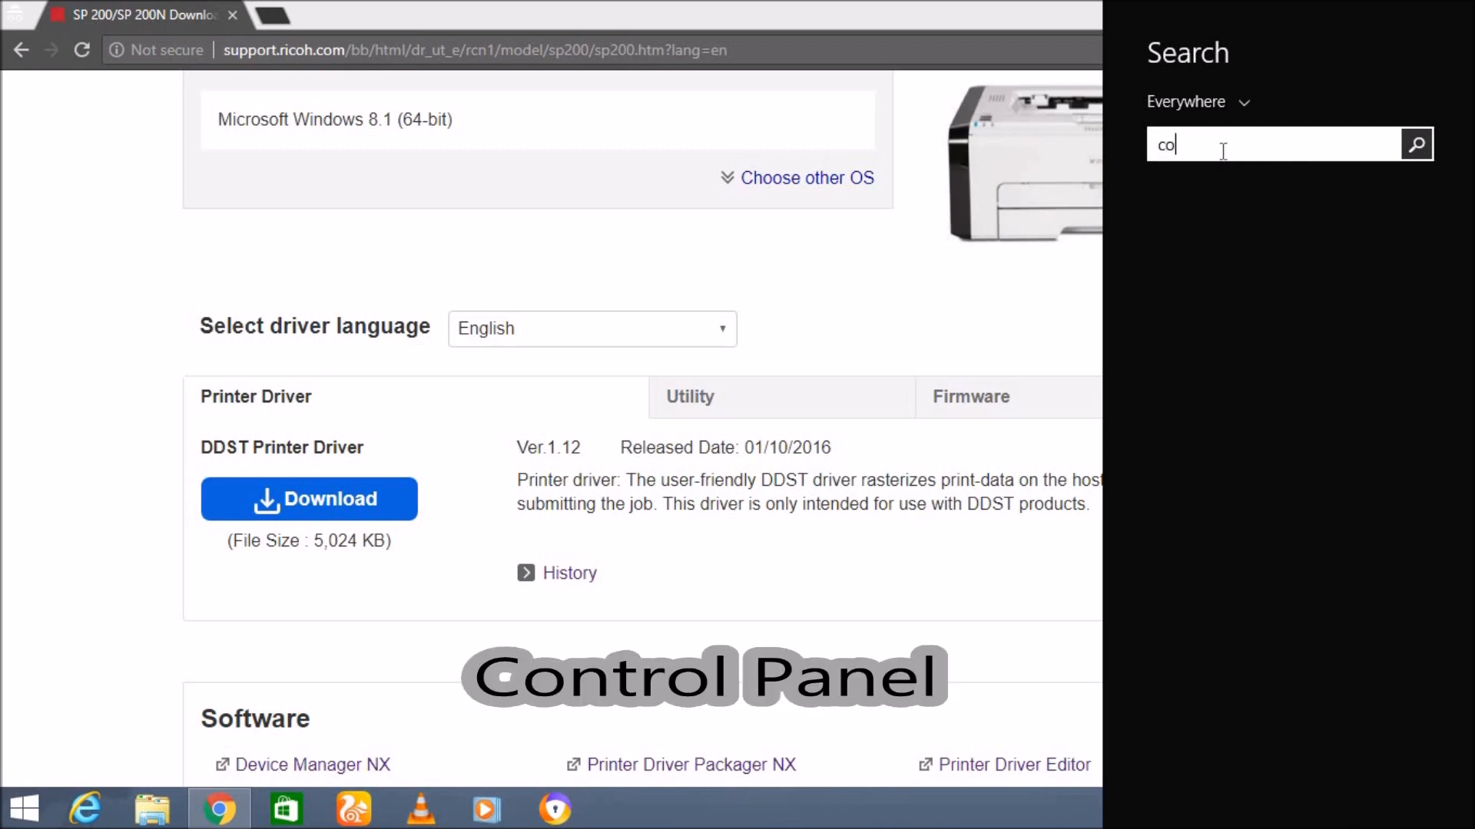
pyautogui.write('nt')
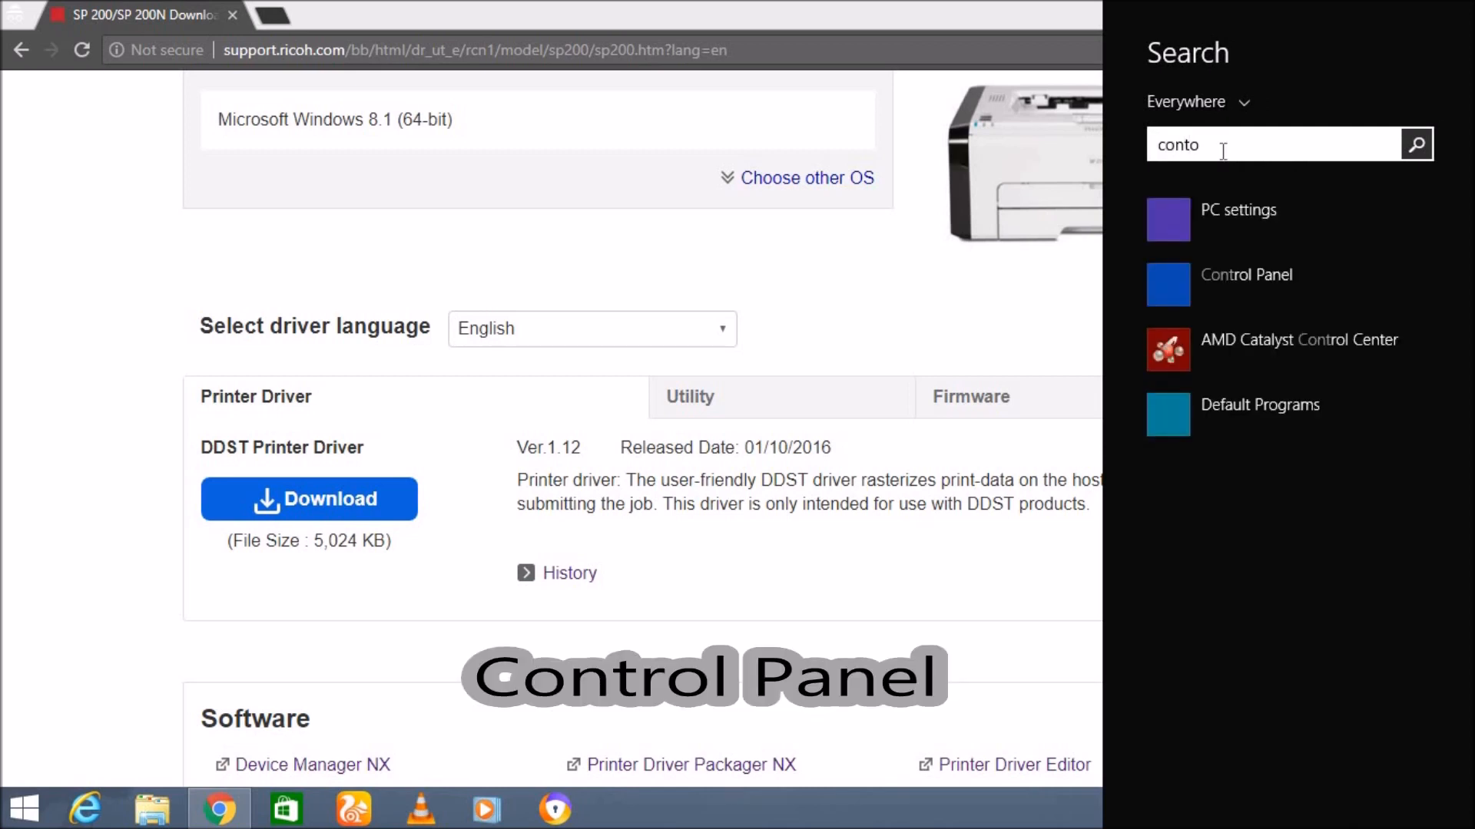
pyautogui.write('o')
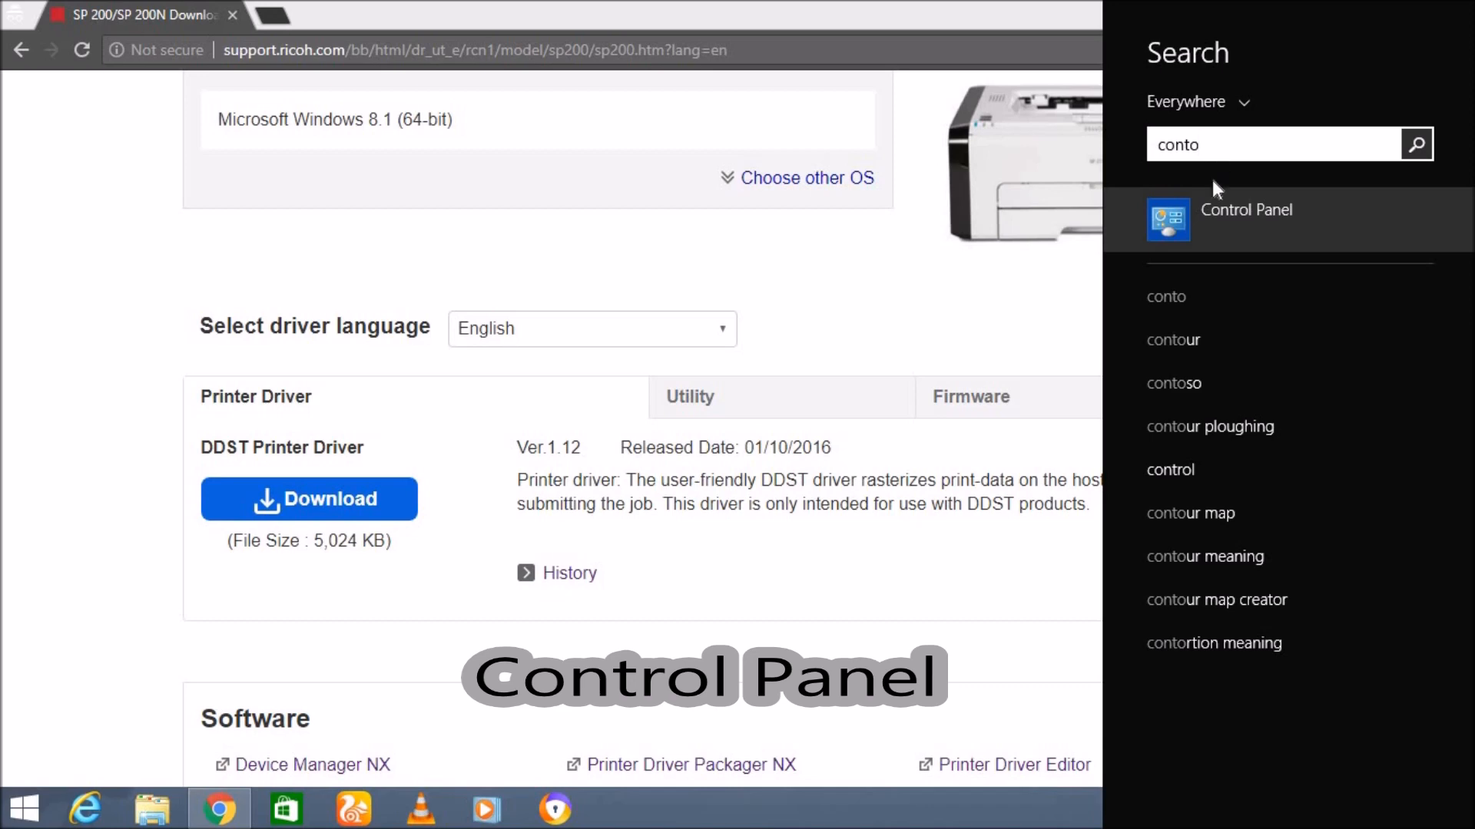
pyautogui.click(1251, 216)
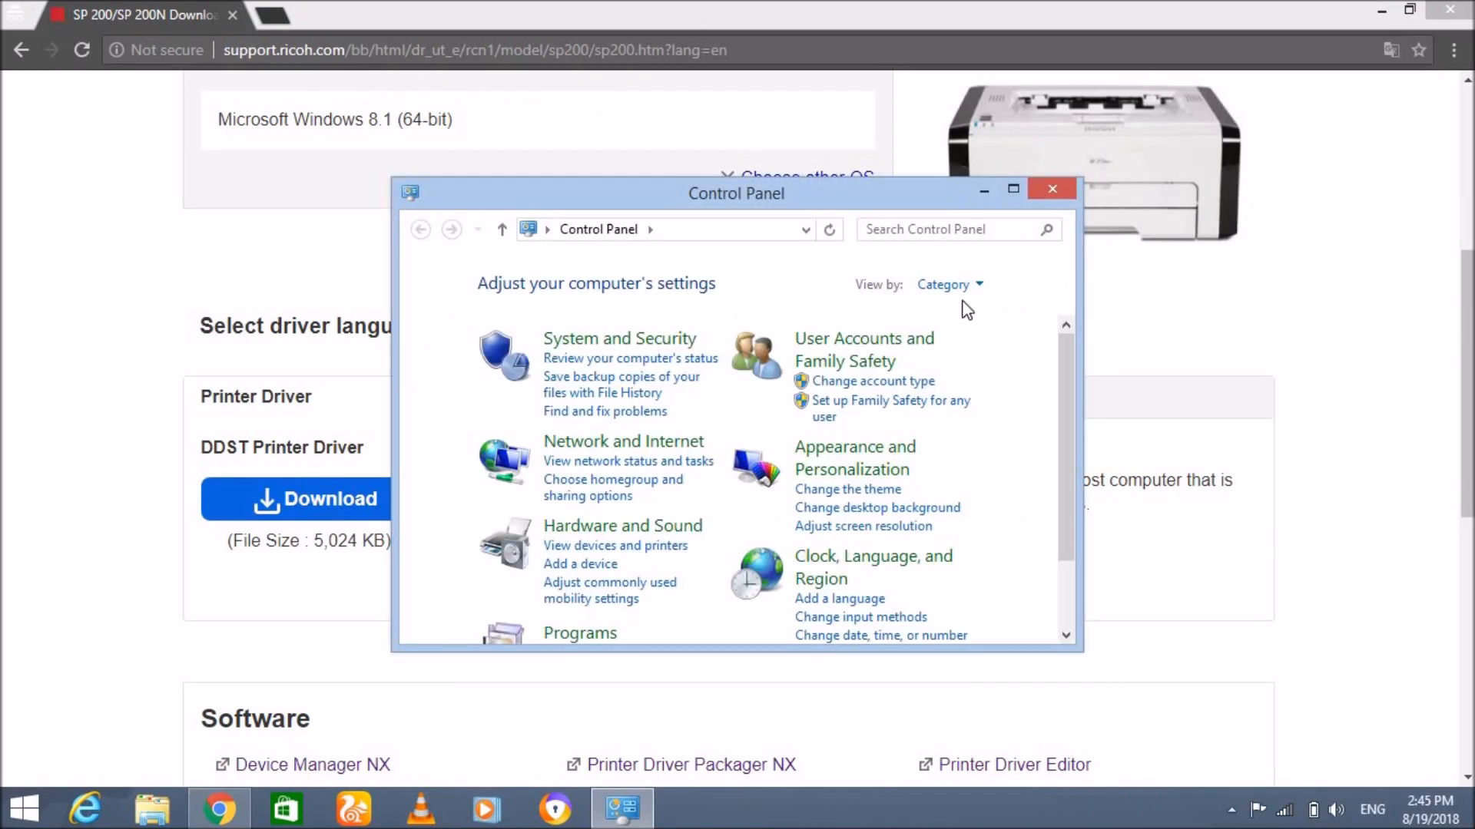
# Maximize the Control Panel window and go to Devices and Printers within Hardware and Sound.
pyautogui.click(1003, 193)
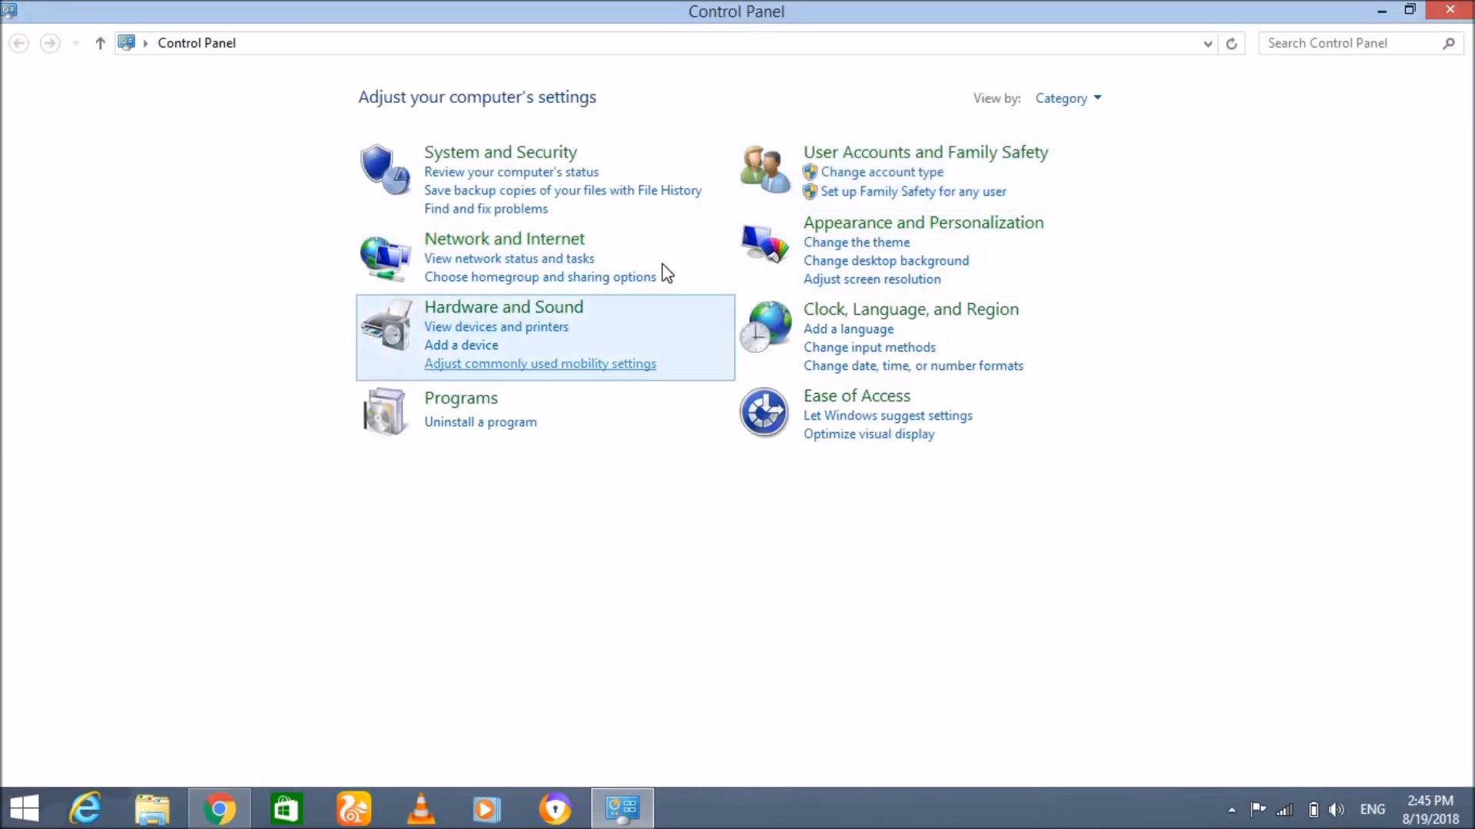
pyautogui.click(567, 311)
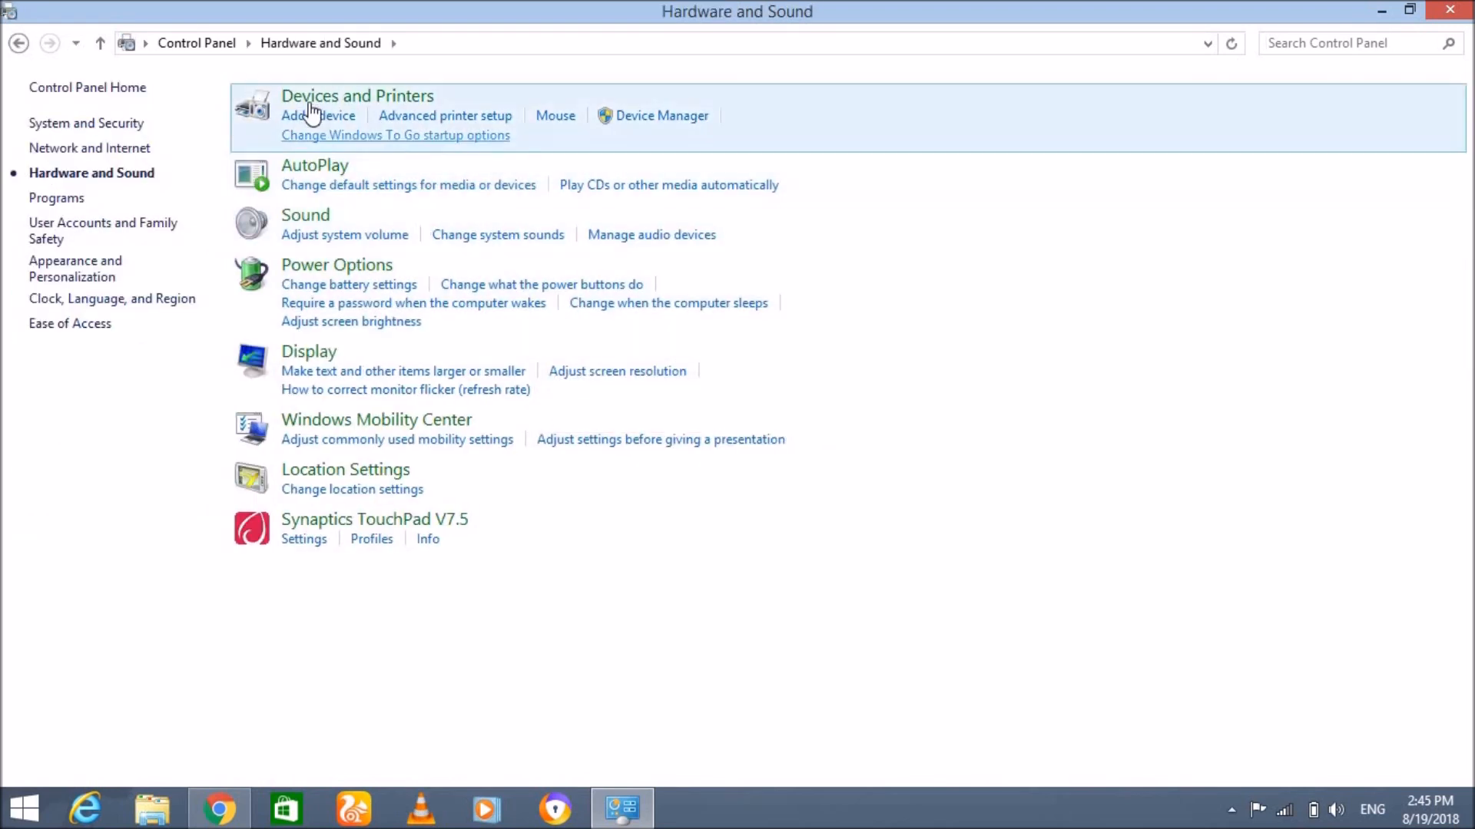
pyautogui.click(394, 100)
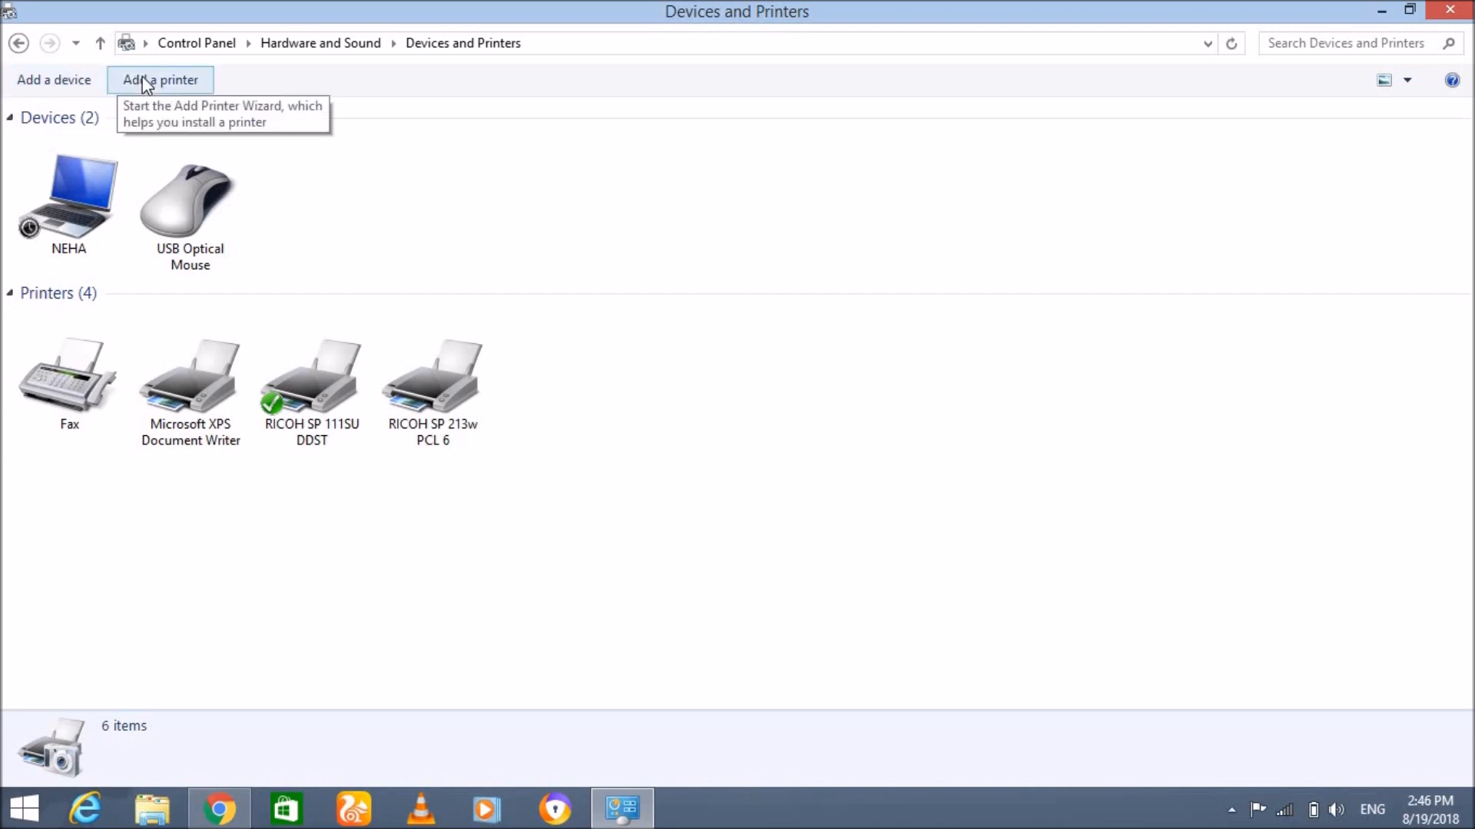
# Start adding a printer that isn't listed, as a local or network printer with manual settings.
pyautogui.click(170, 80)
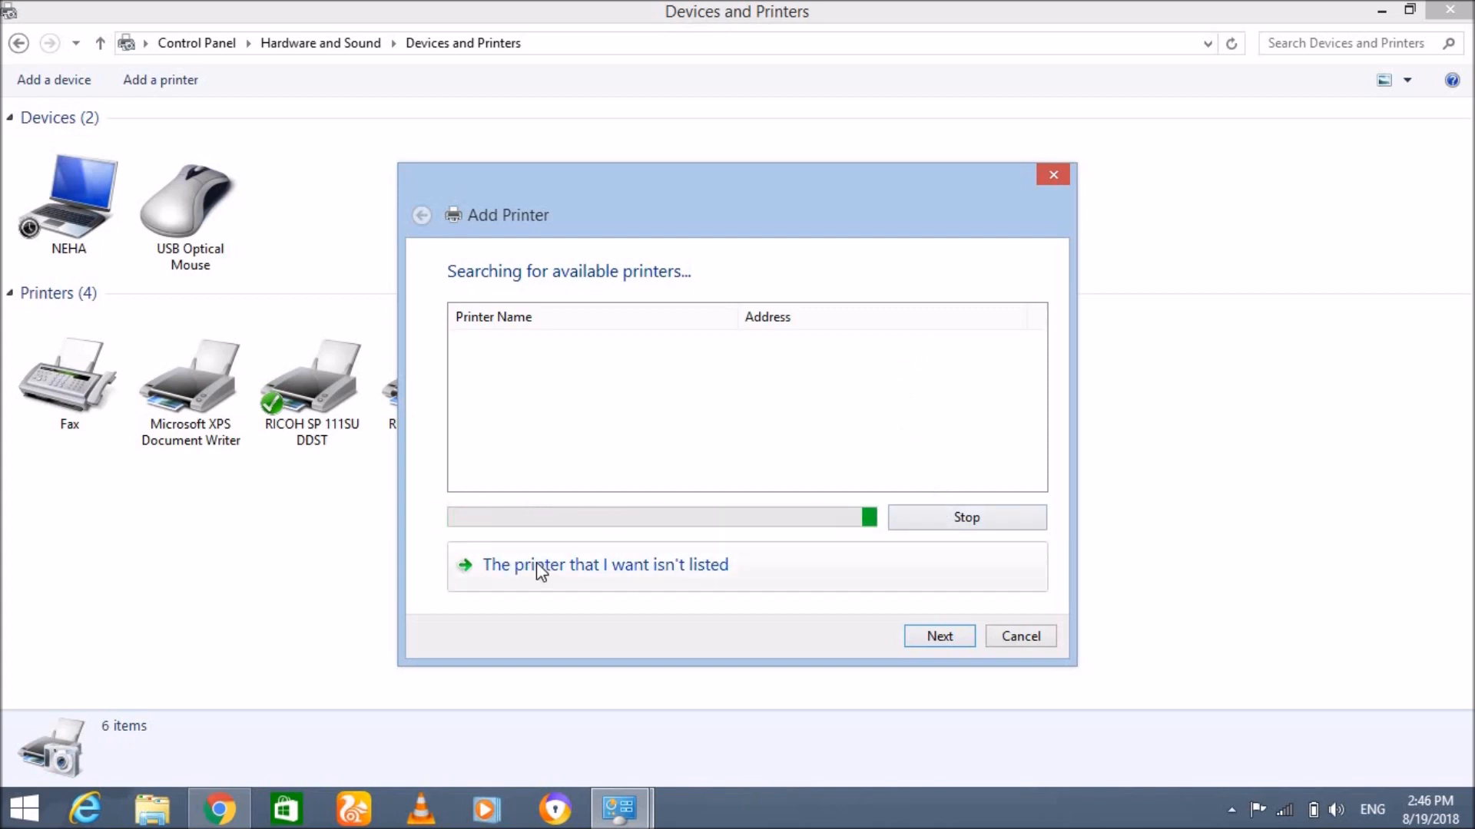
pyautogui.click(695, 564)
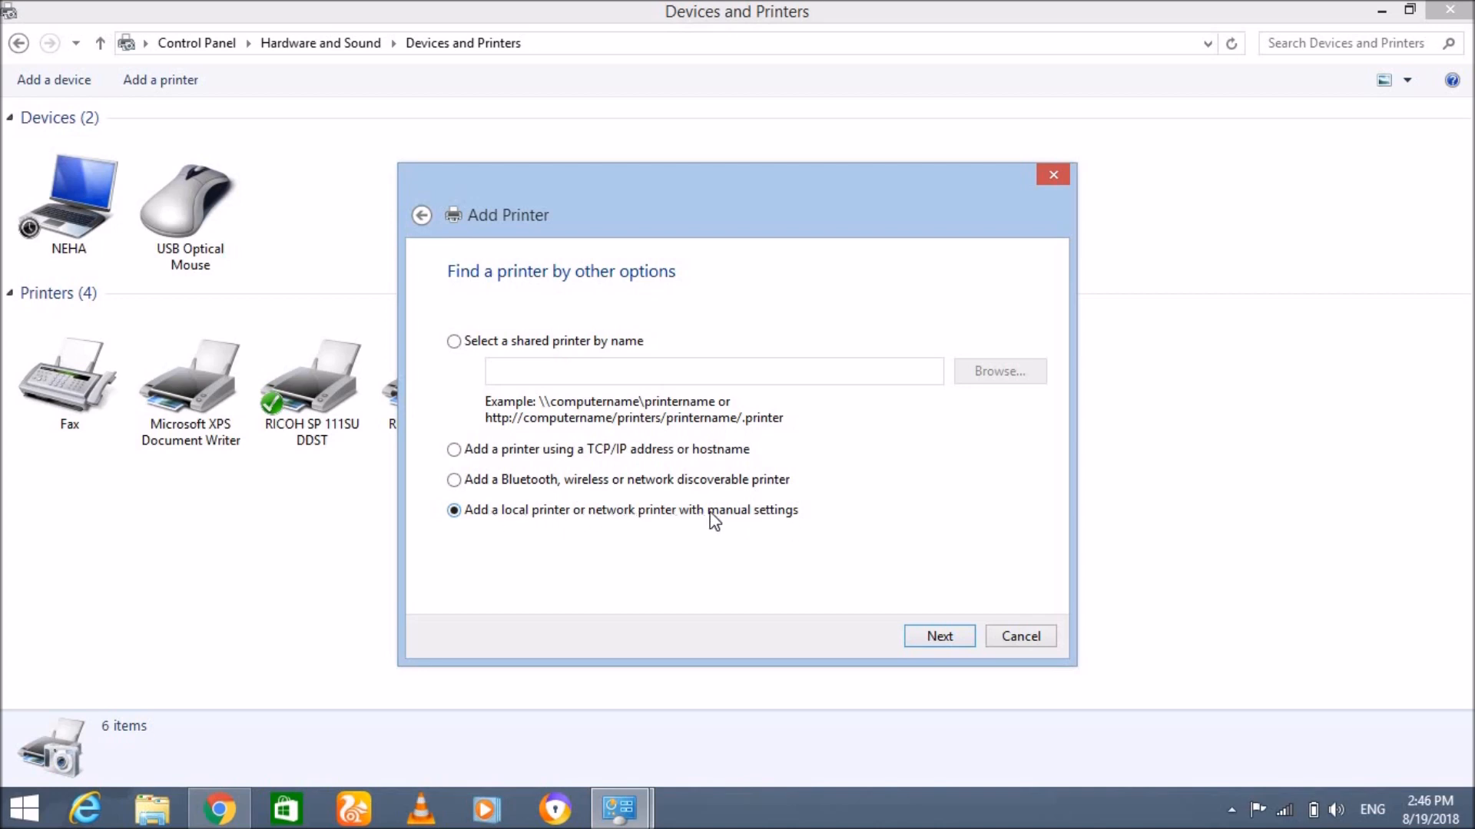
pyautogui.click(941, 636)
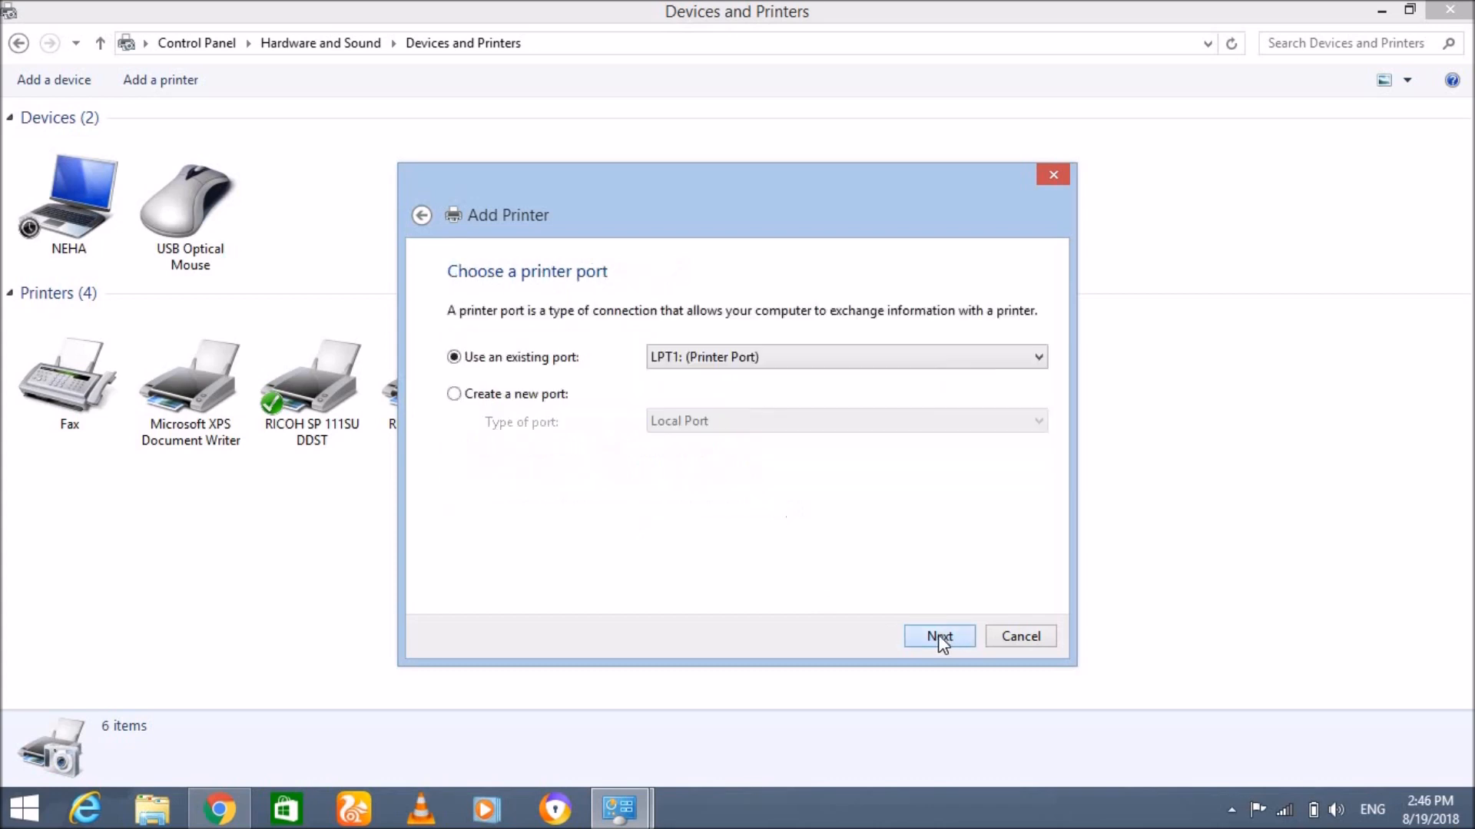
# Keep the existing port LPT1: (Printer Port) for the new printer and continue to the driver selection.
pyautogui.click(784, 369)
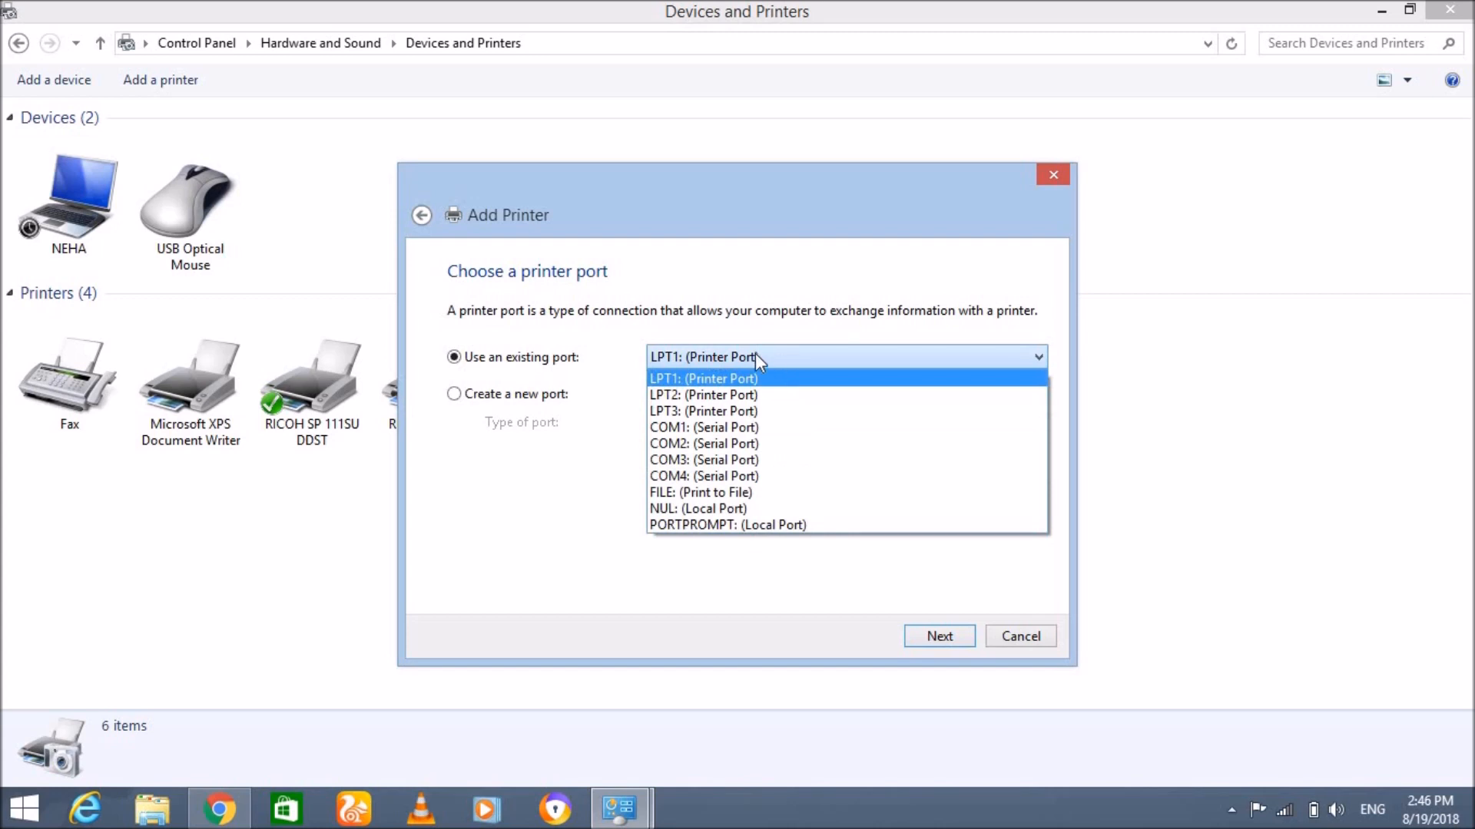
pyautogui.click(755, 356)
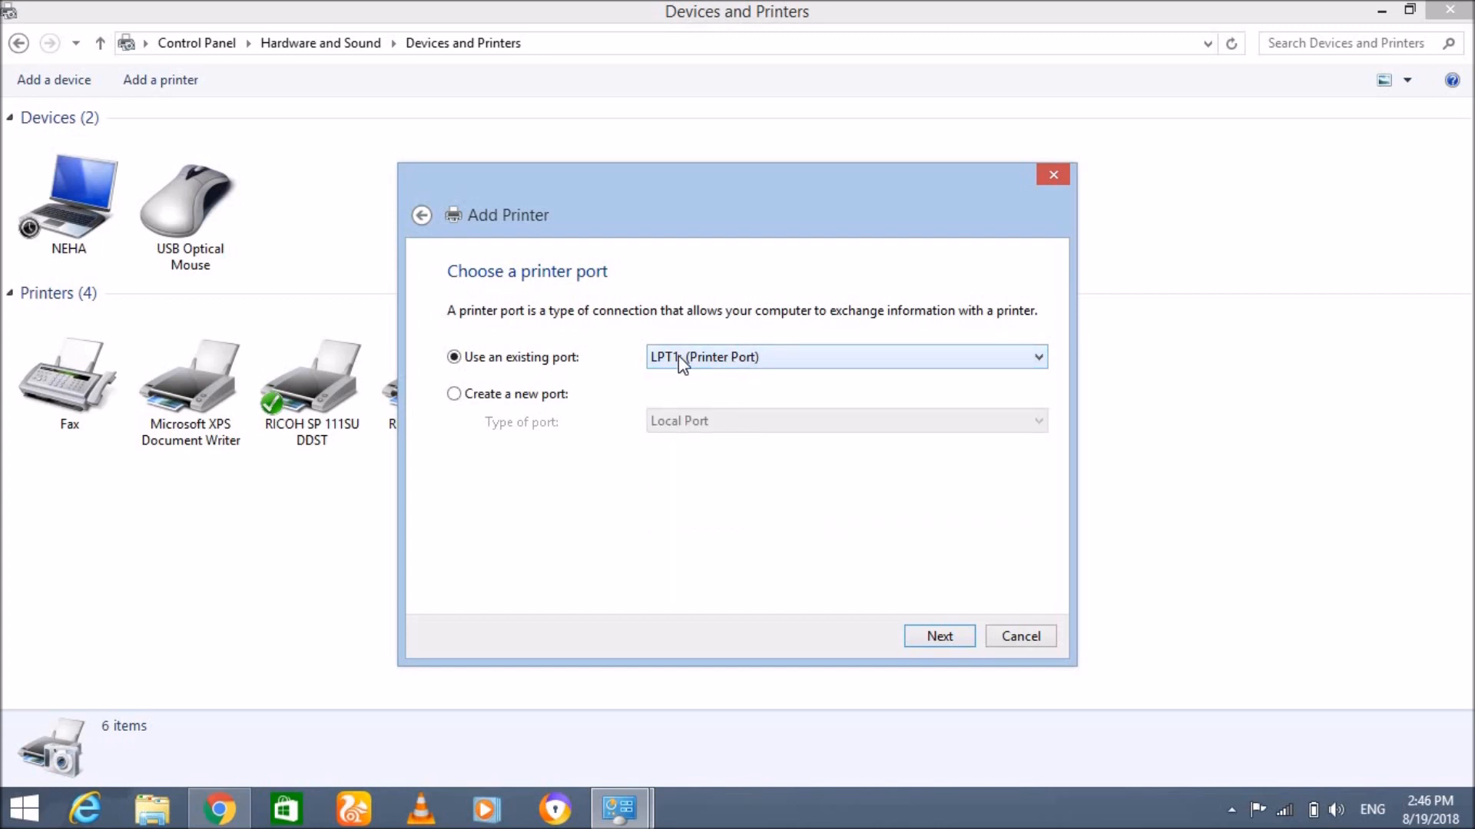
pyautogui.click(933, 630)
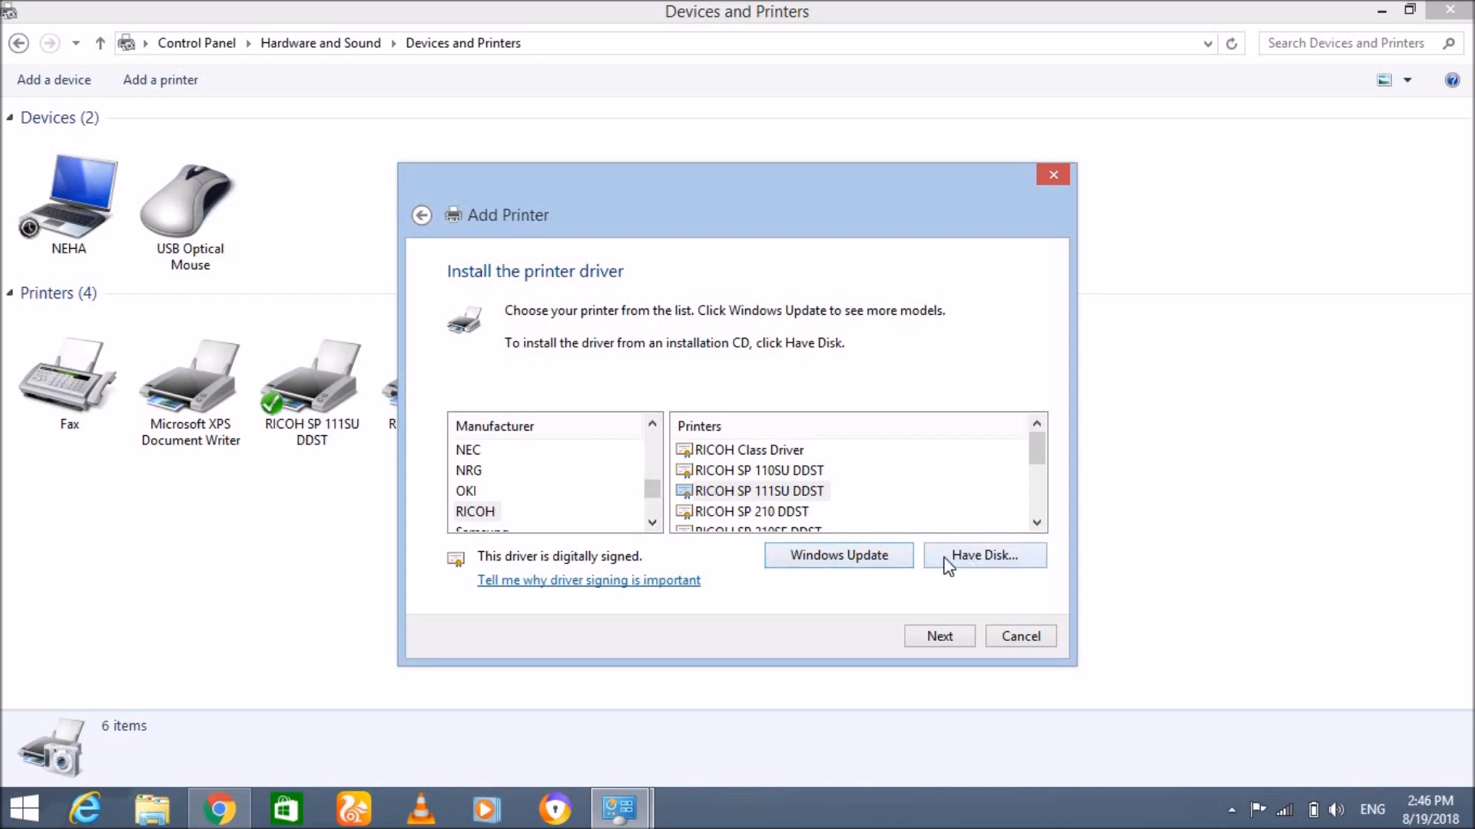
# Choose to install the printer driver from disk and paste c:\temp\r74156en as the location of the manufacturer's files.
pyautogui.click(1036, 524)
pyautogui.click(1037, 524)
pyautogui.click(1037, 524)
pyautogui.click(1037, 424)
pyautogui.click(1037, 424)
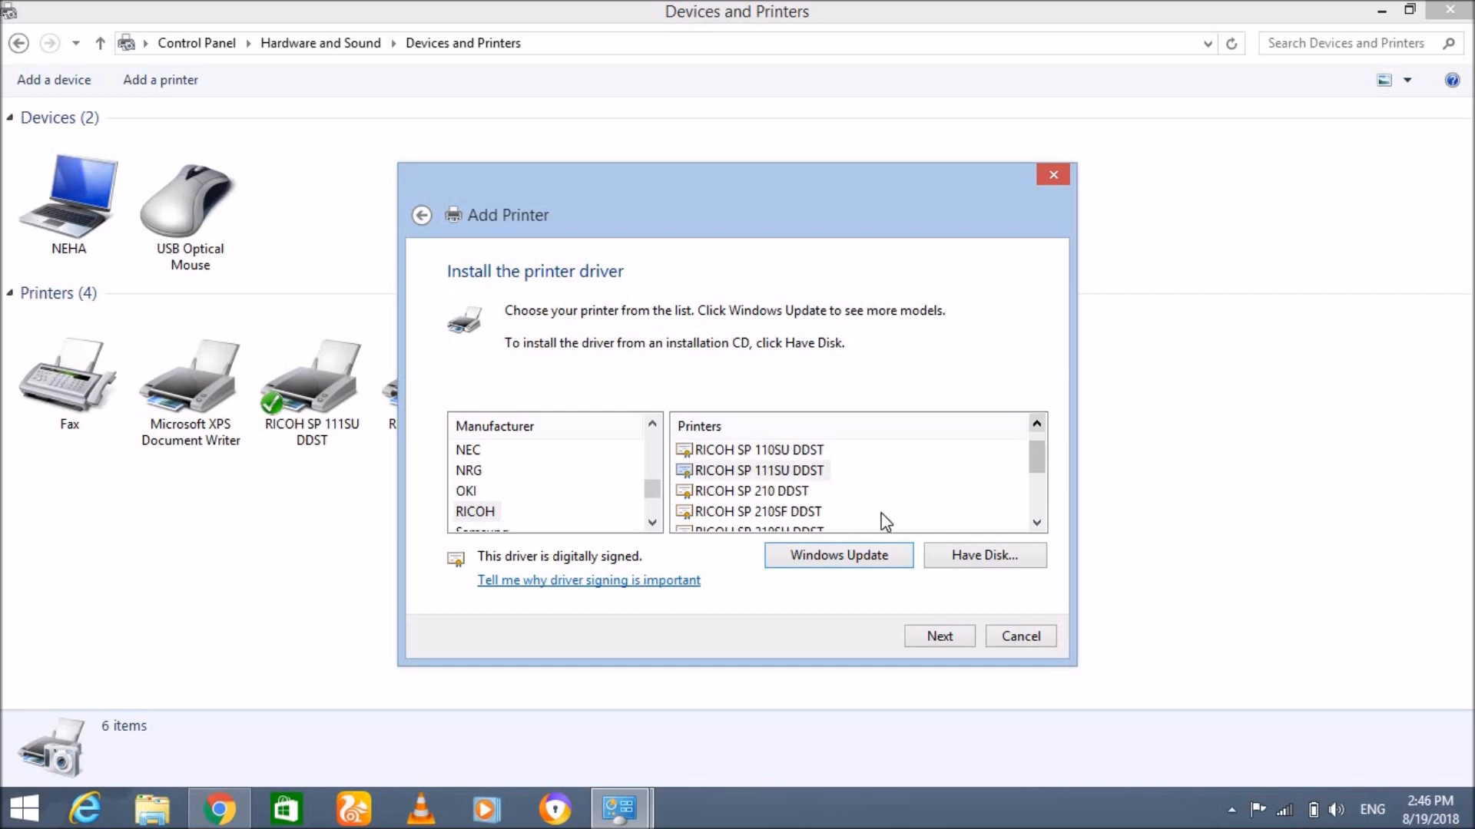
pyautogui.click(1002, 565)
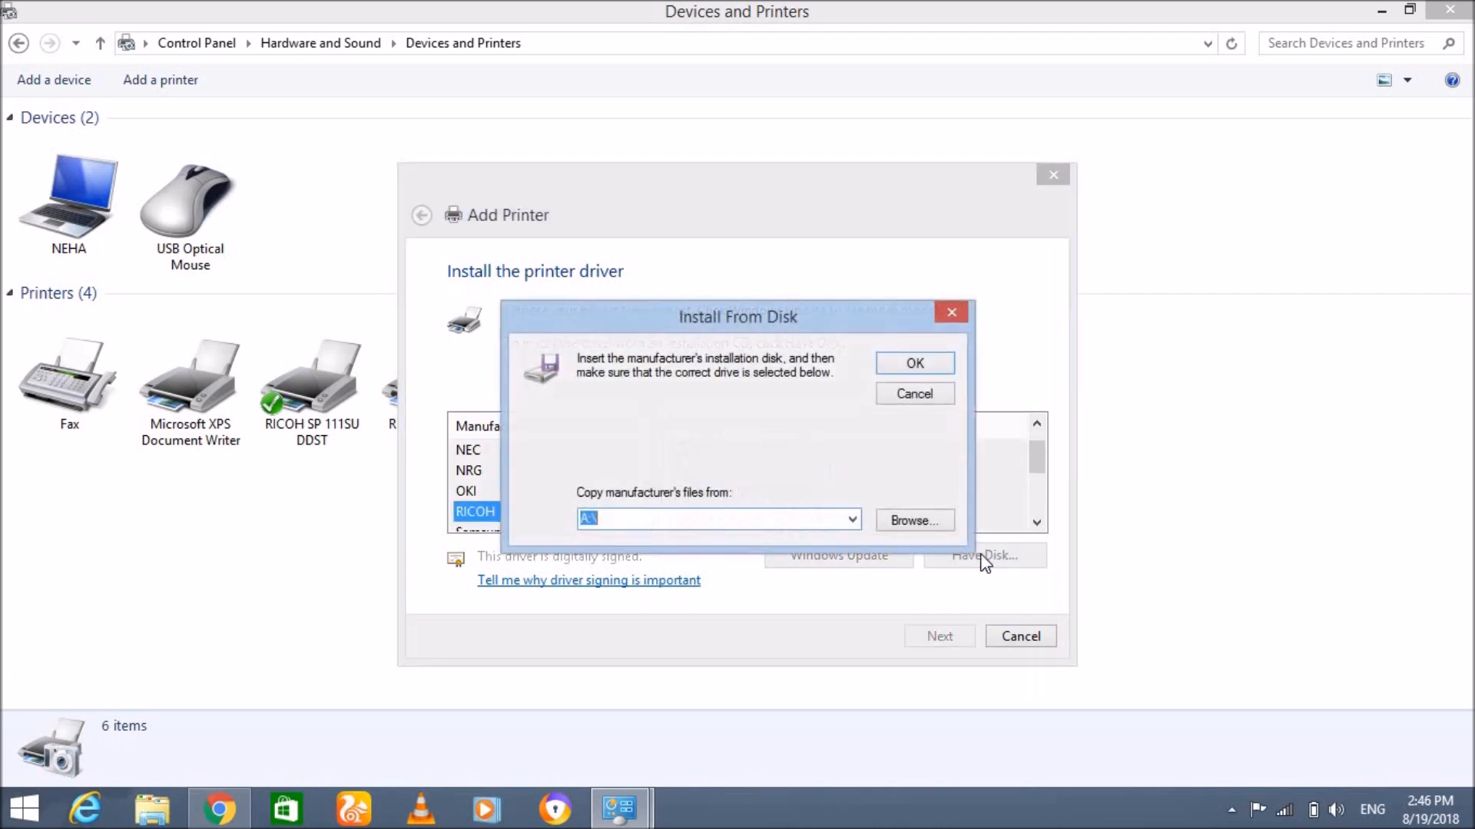
pyautogui.rightClick(592, 523)
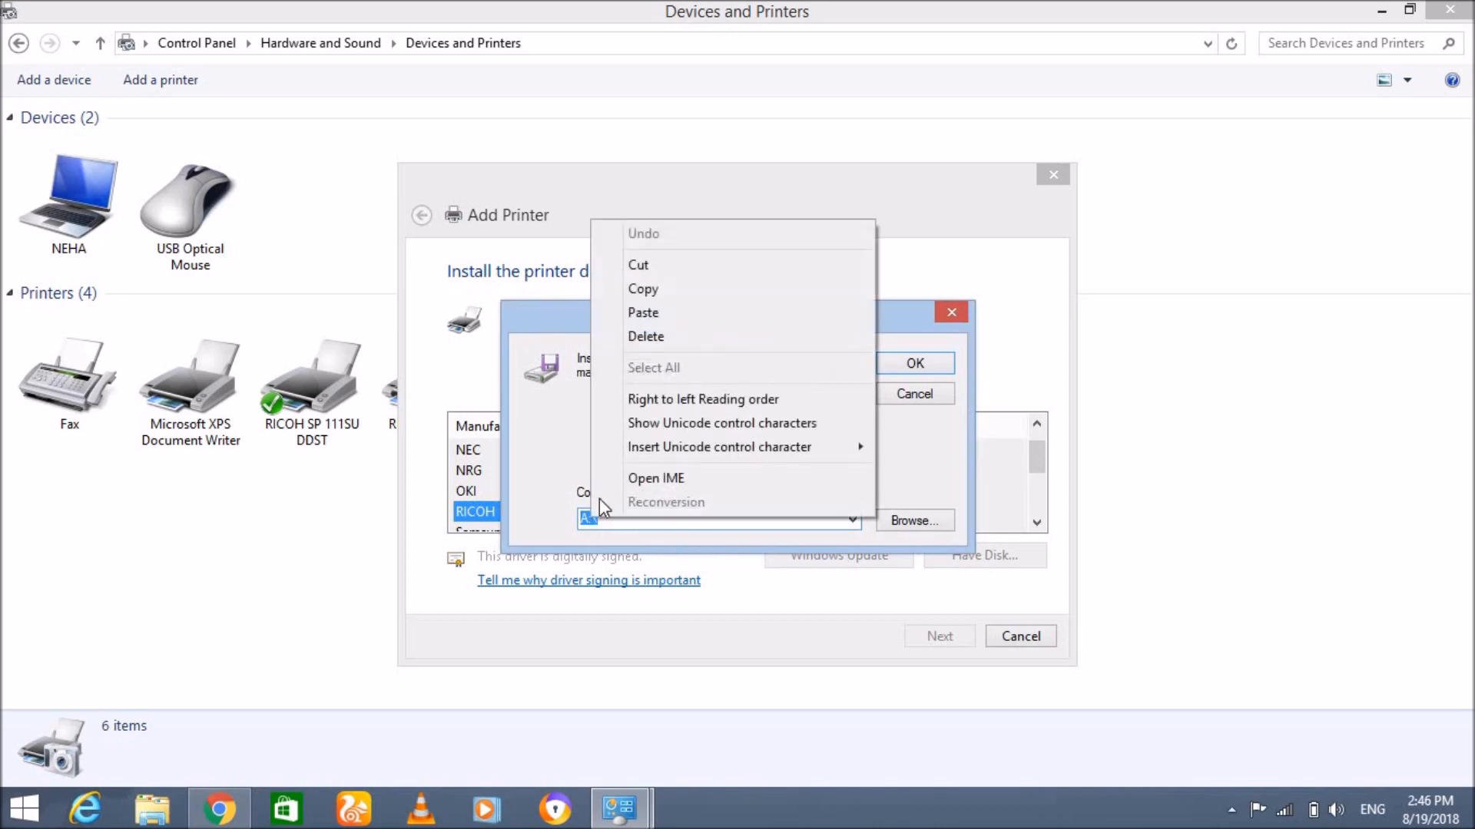
pyautogui.click(662, 316)
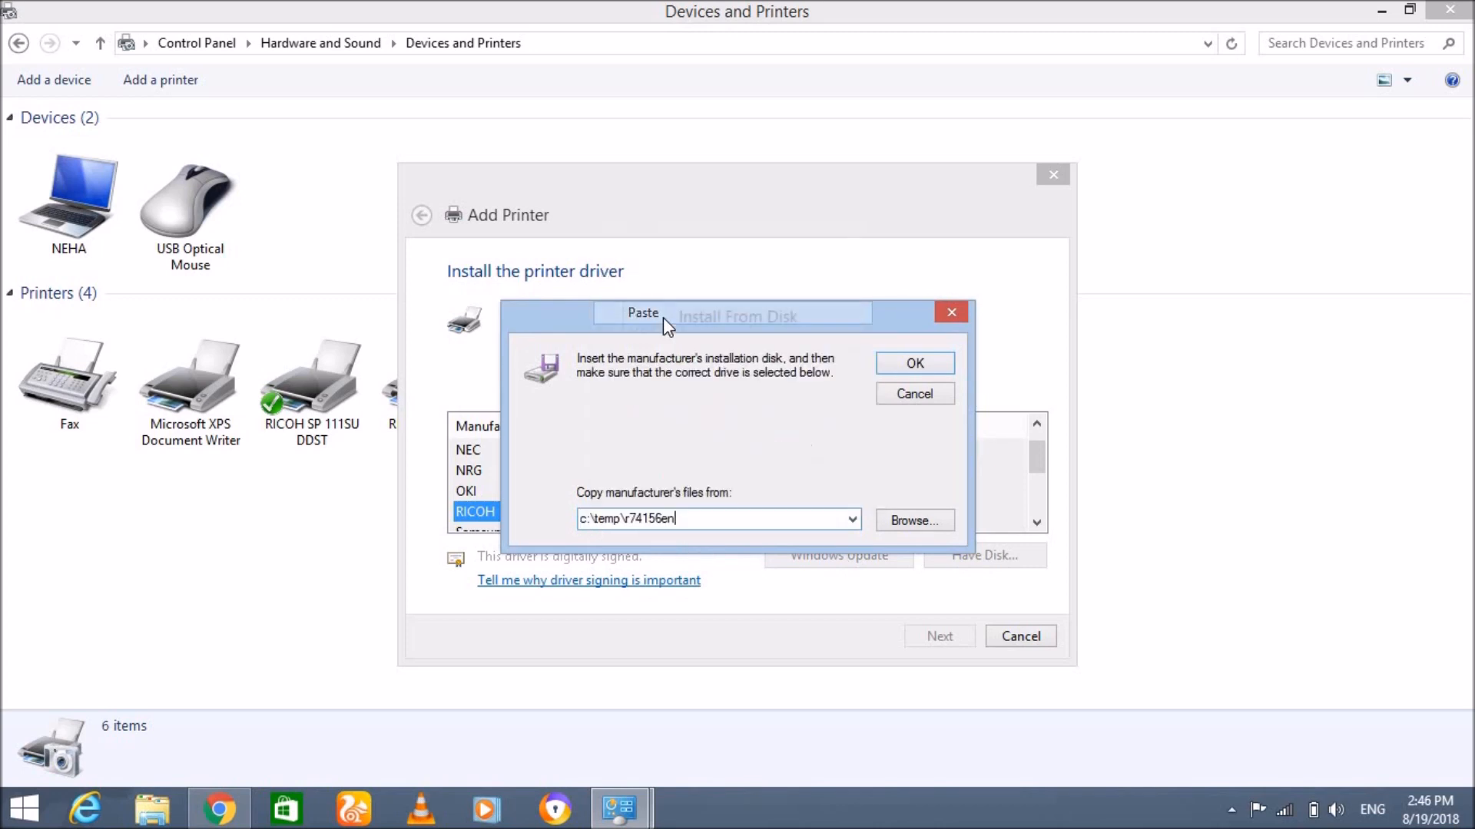
# Browse to the DISK1 folder, open the GOEGGDIM setup information file and confirm it as the driver source.
pyautogui.click(912, 520)
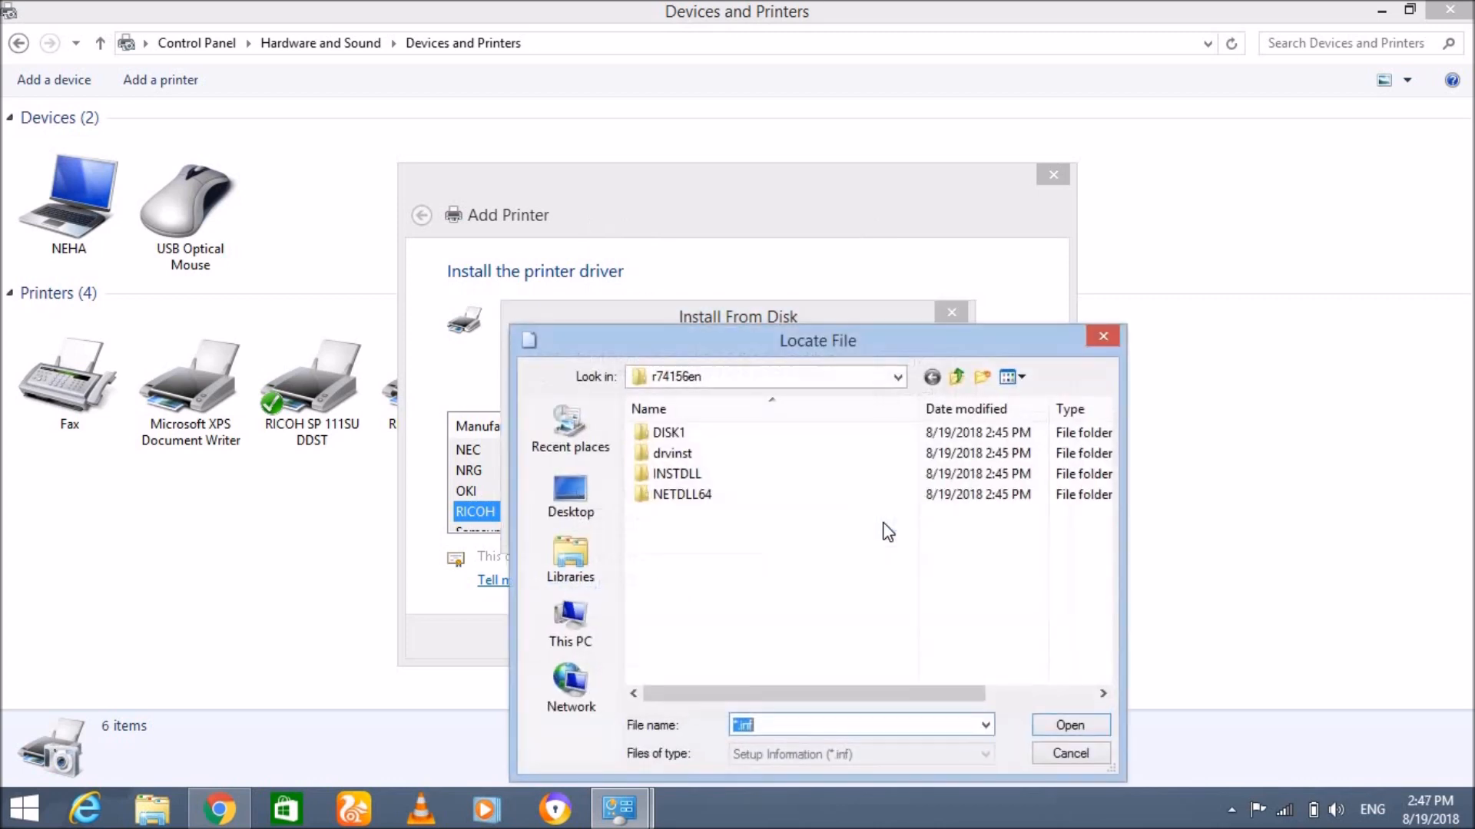
pyautogui.click(670, 435)
pyautogui.click(1075, 727)
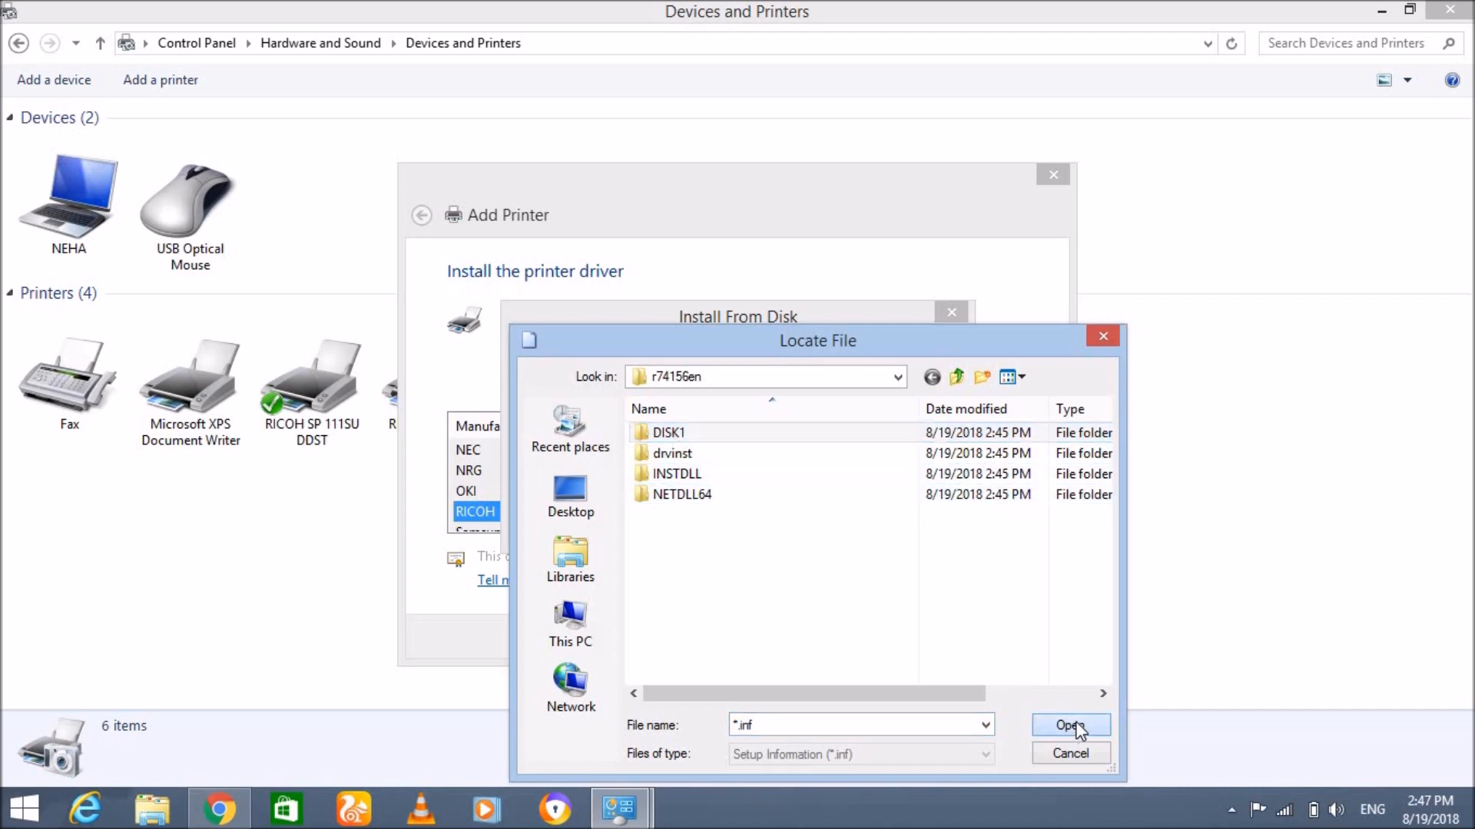
pyautogui.click(681, 441)
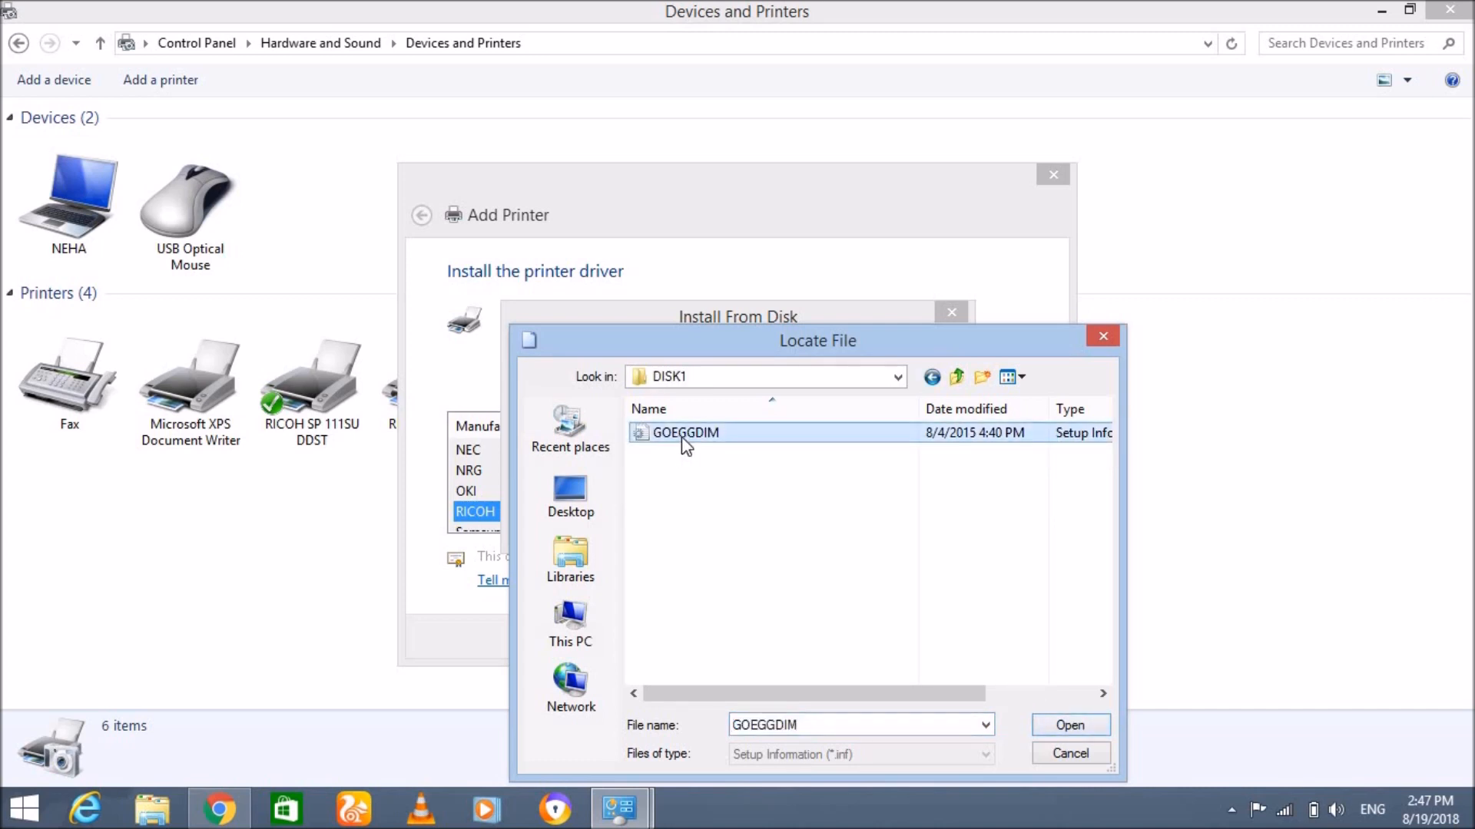
pyautogui.click(1072, 726)
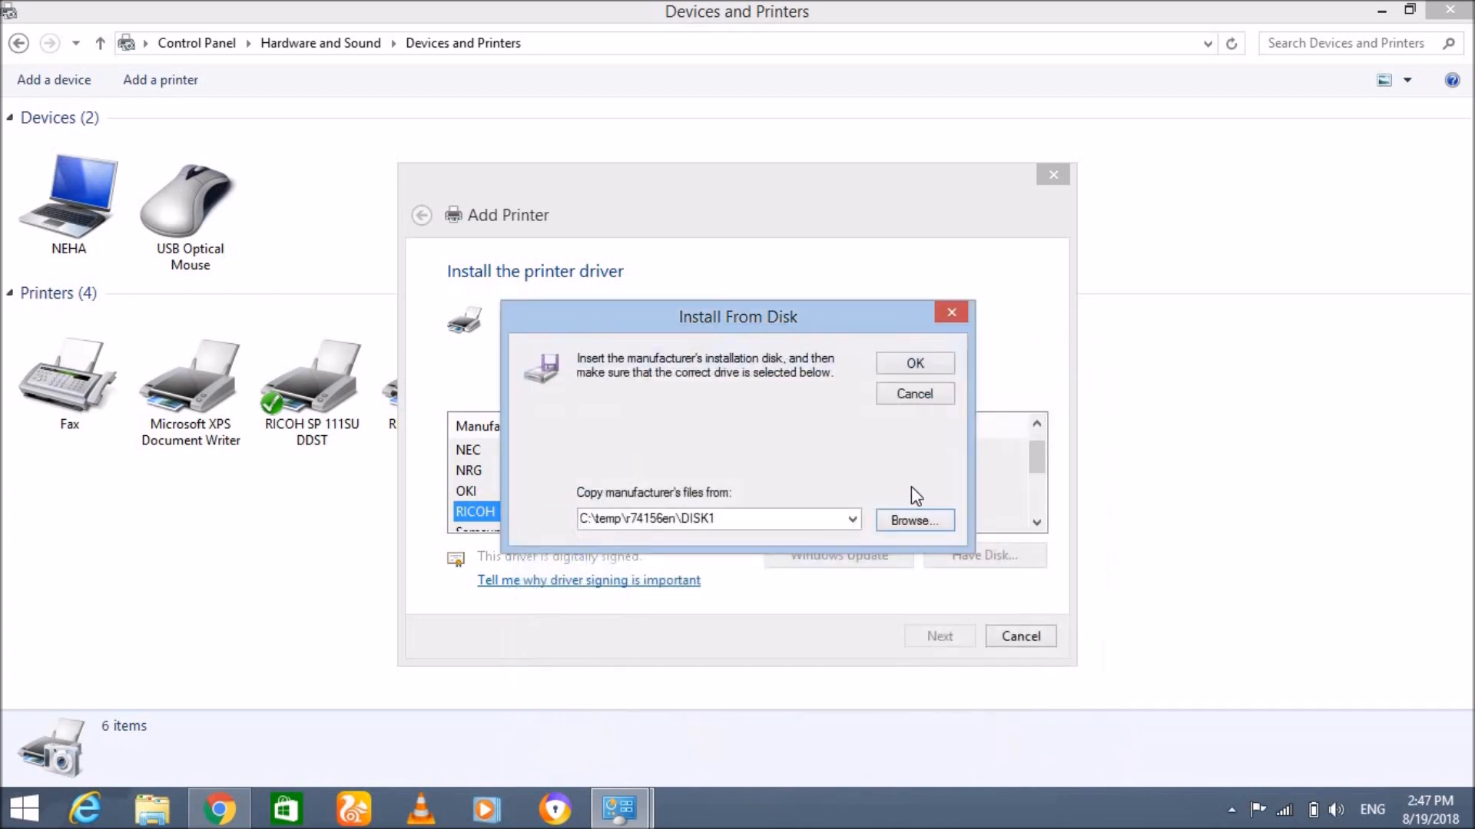
pyautogui.click(911, 365)
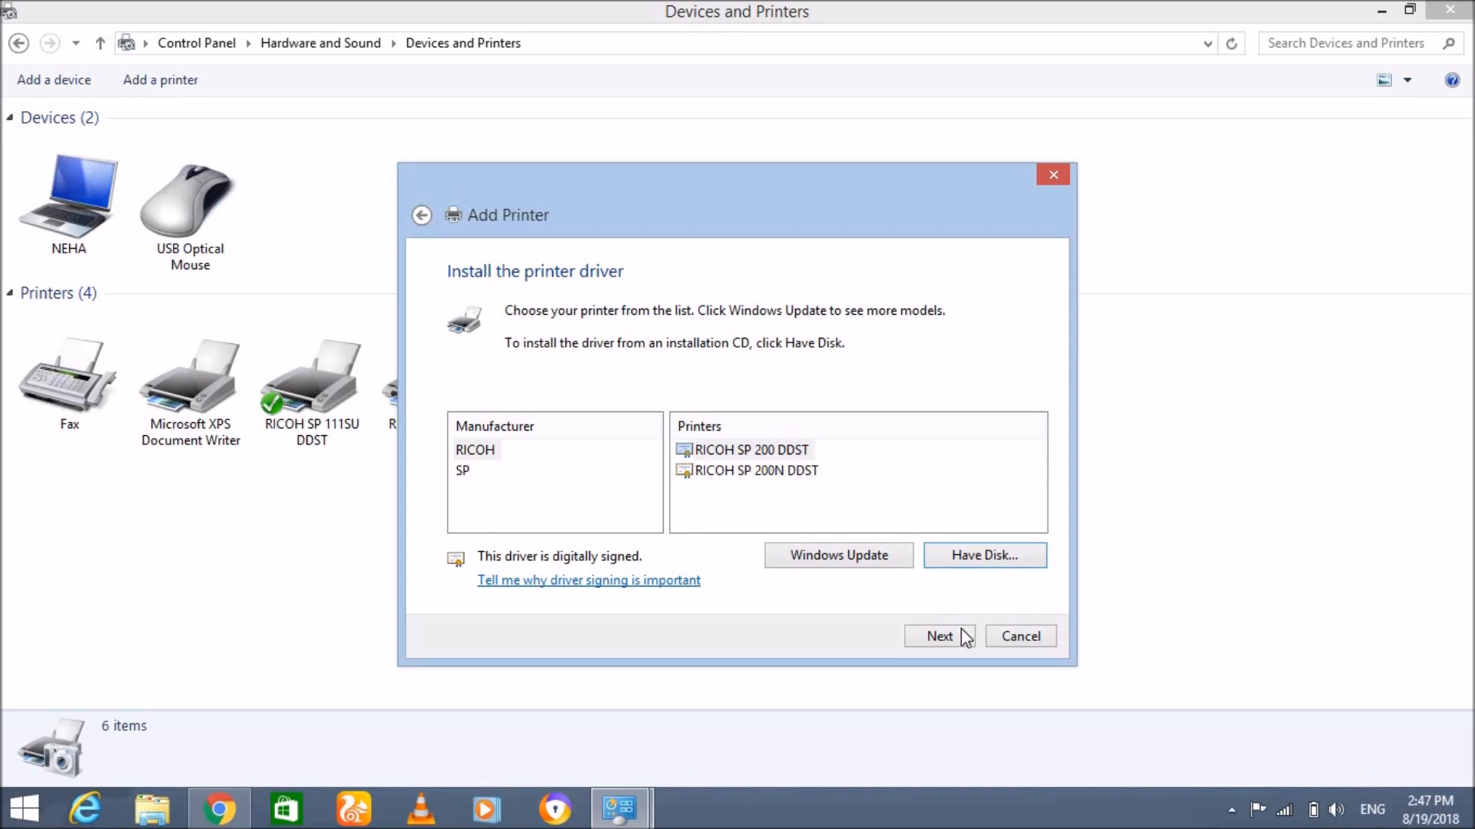
# Install the RICOH SP 200 DDST printer with its suggested name, keep it as the default printer and finish the wizard.
pyautogui.click(785, 454)
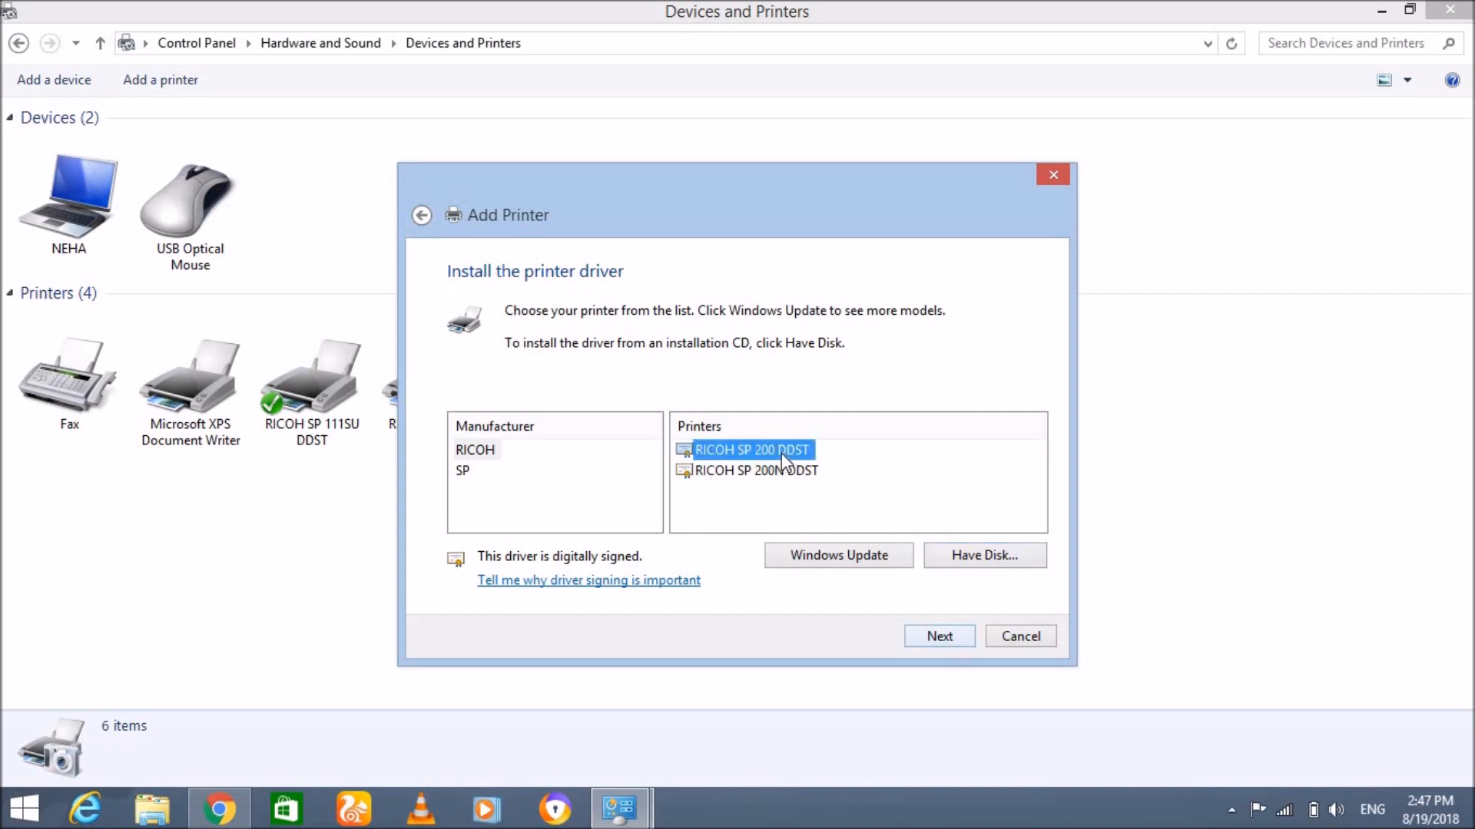
pyautogui.click(941, 637)
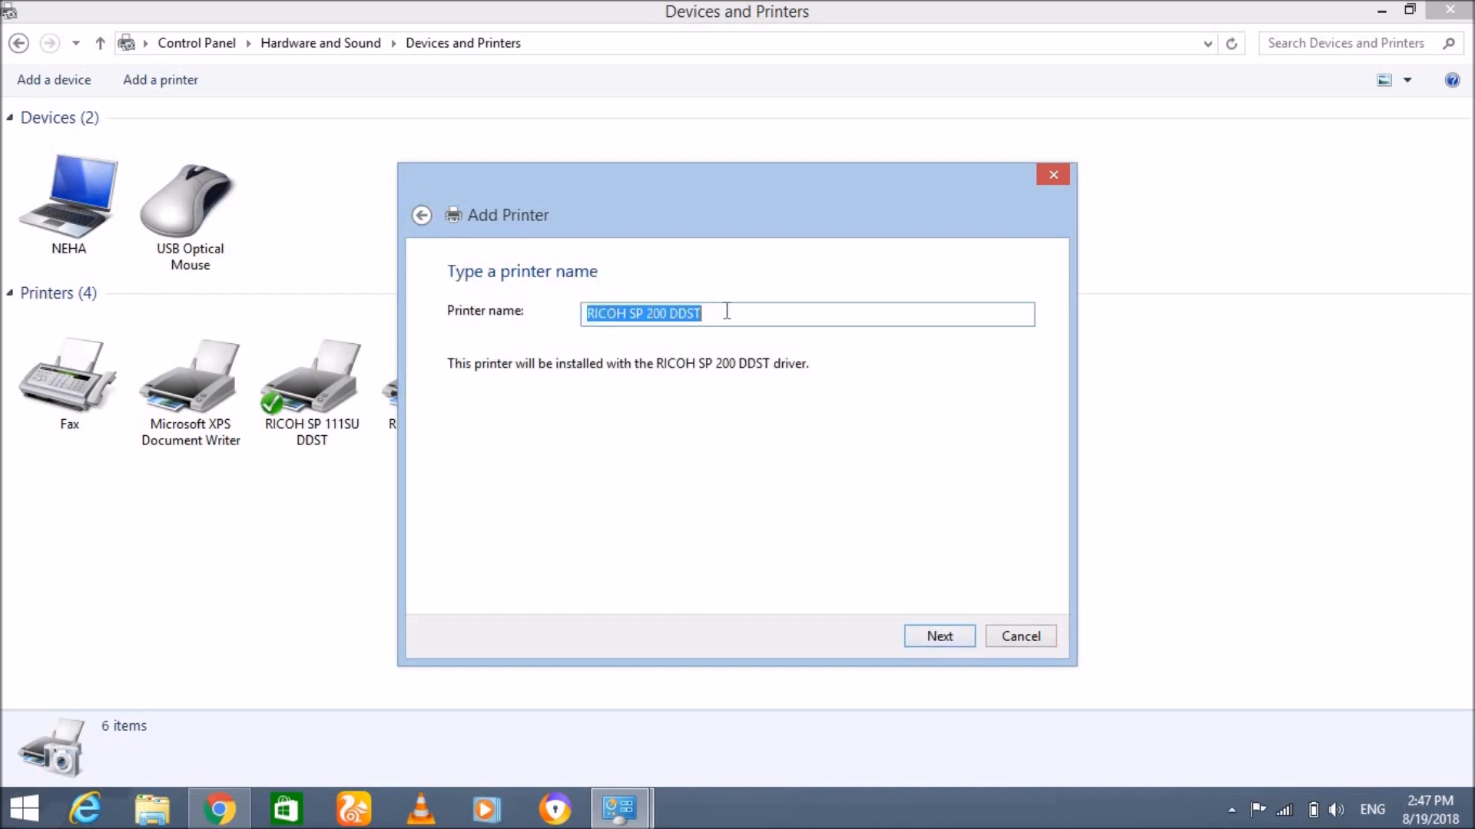
pyautogui.click(940, 635)
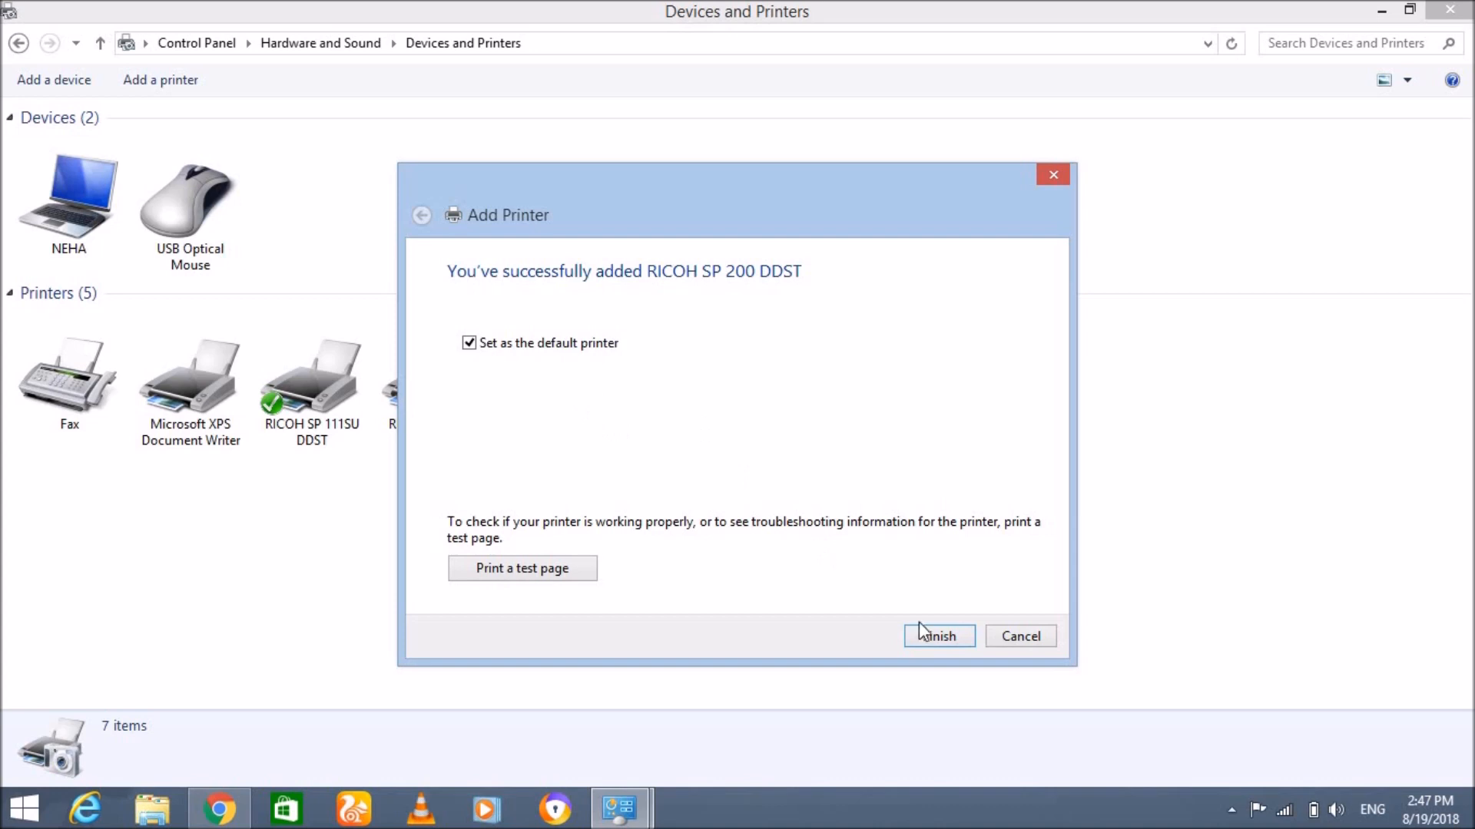
pyautogui.click(932, 637)
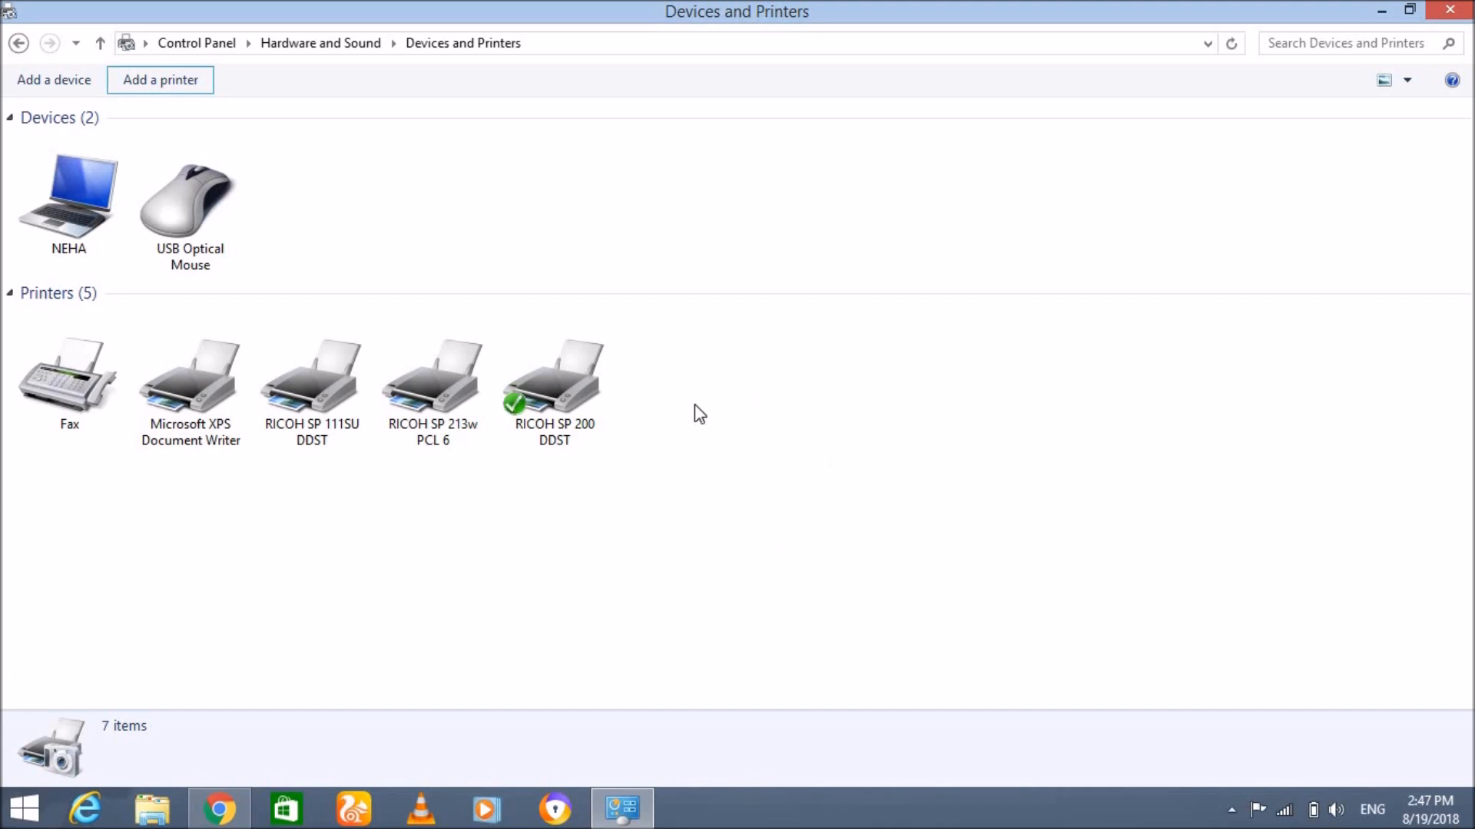
# Run the troubleshooter on the RICOH SP 200 DDST printer, close it and refresh the device list.
pyautogui.click(533, 394)
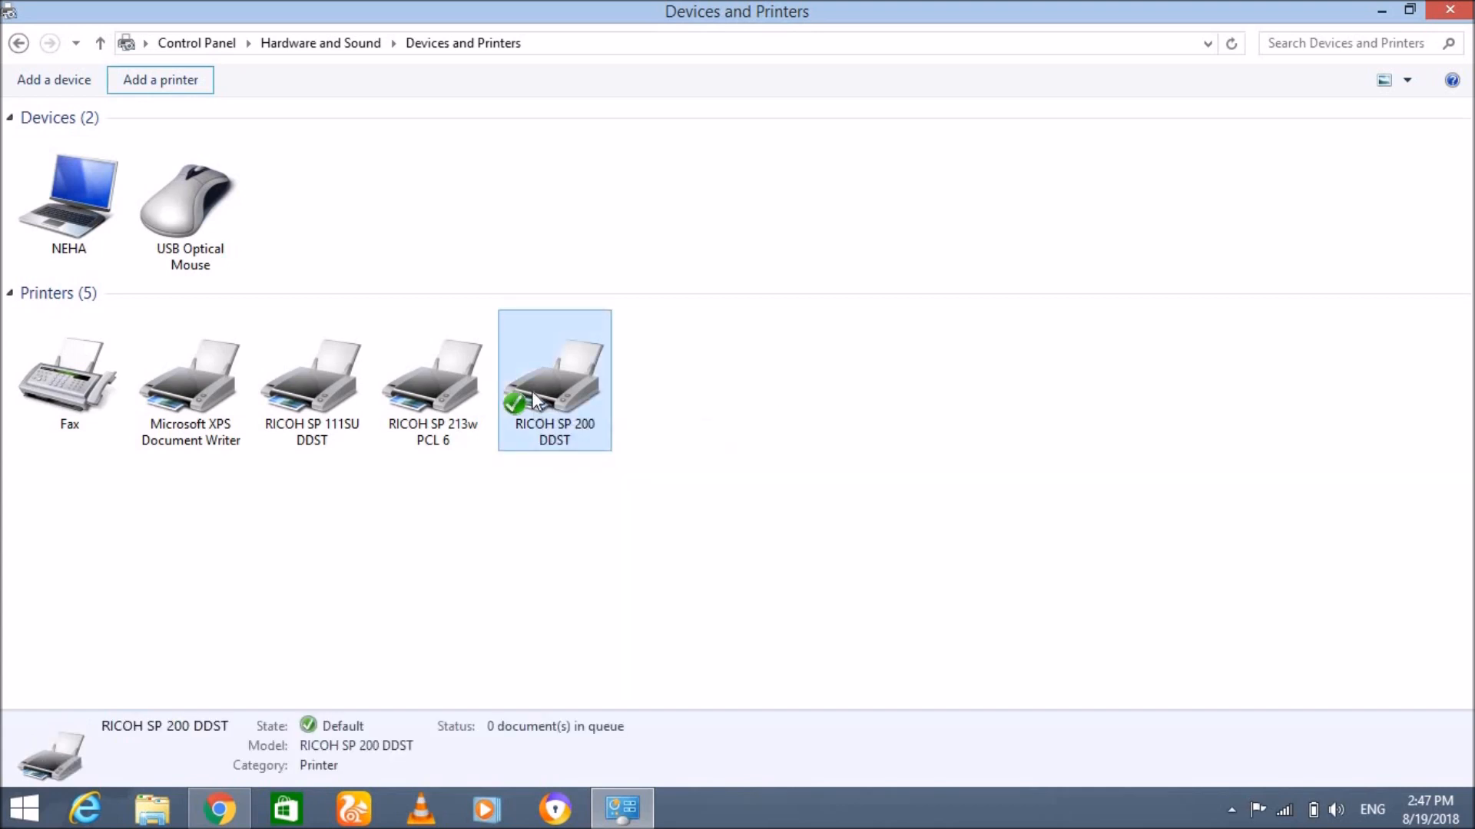
pyautogui.rightClick(532, 395)
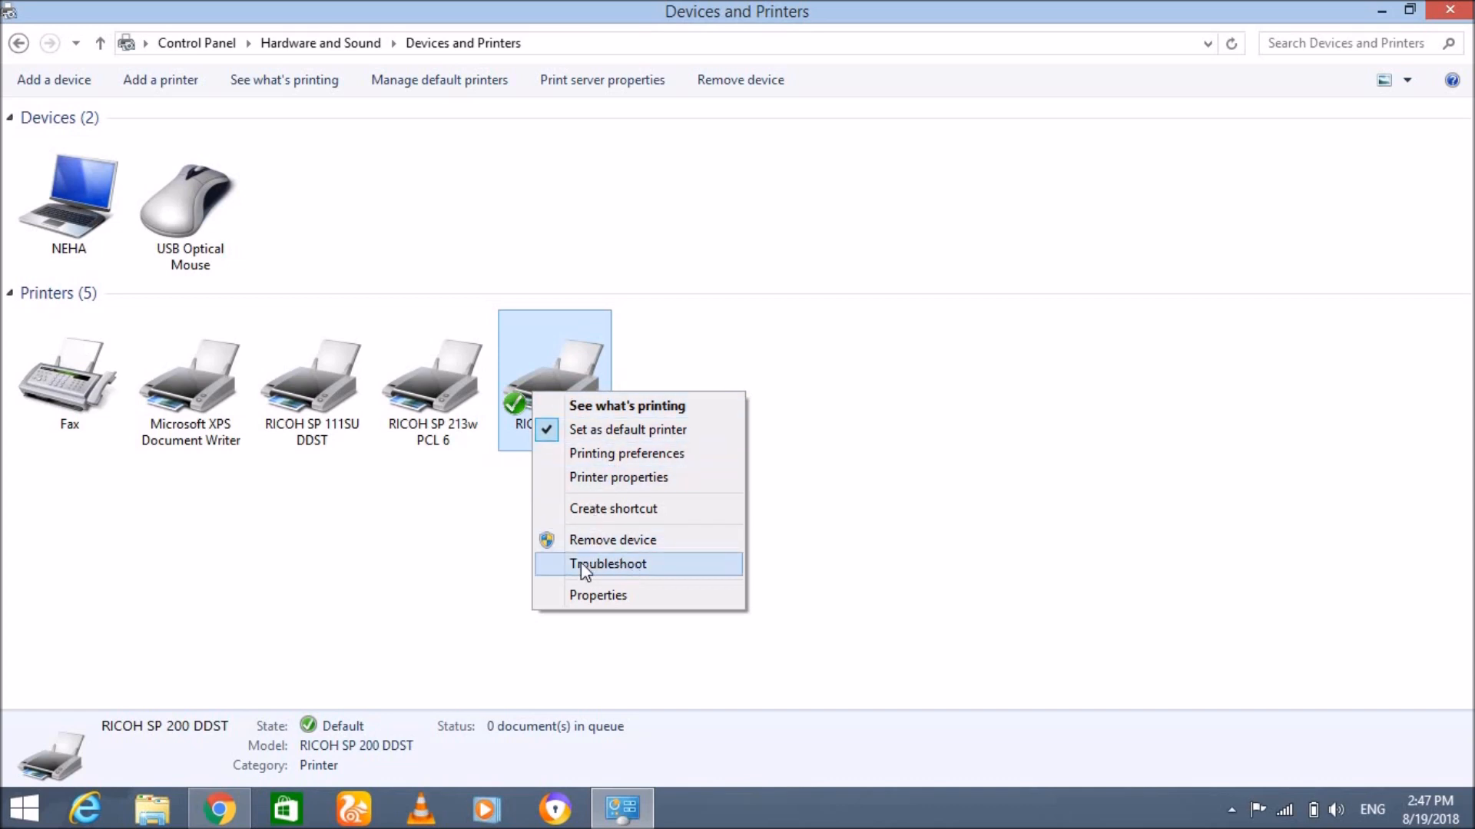
pyautogui.click(613, 564)
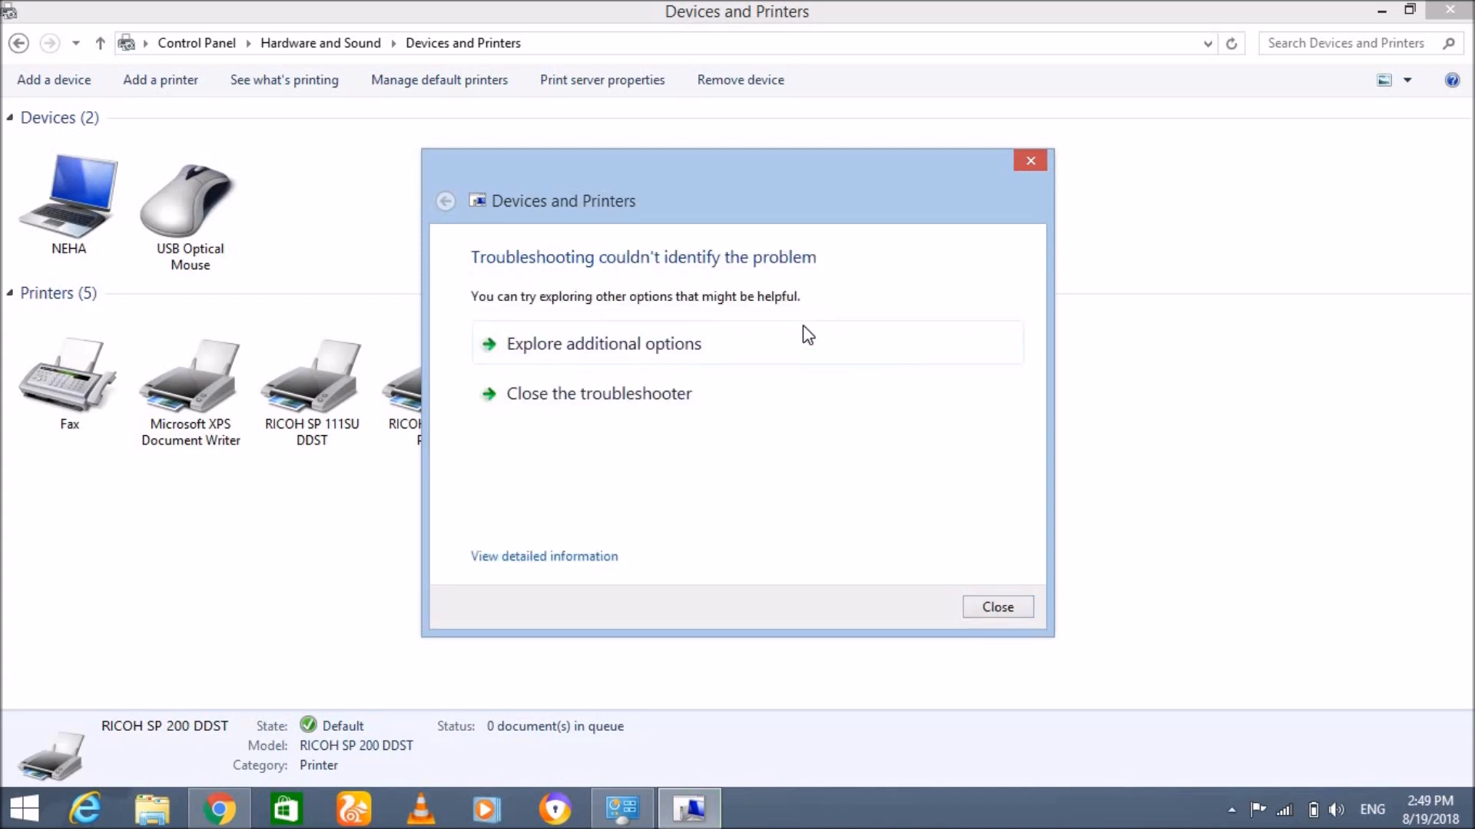
pyautogui.click(1031, 160)
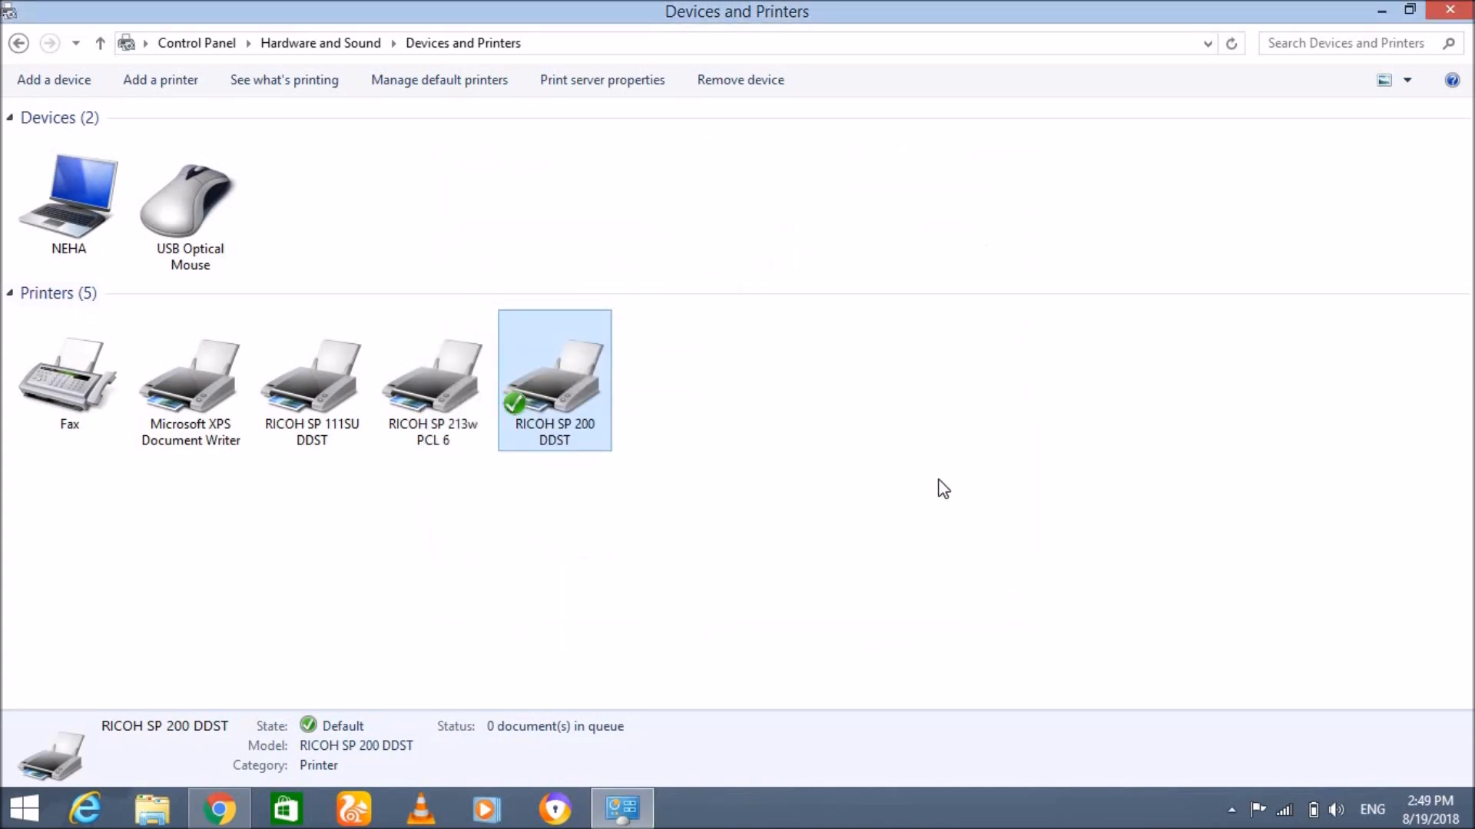
pyautogui.rightClick(920, 451)
pyautogui.click(974, 538)
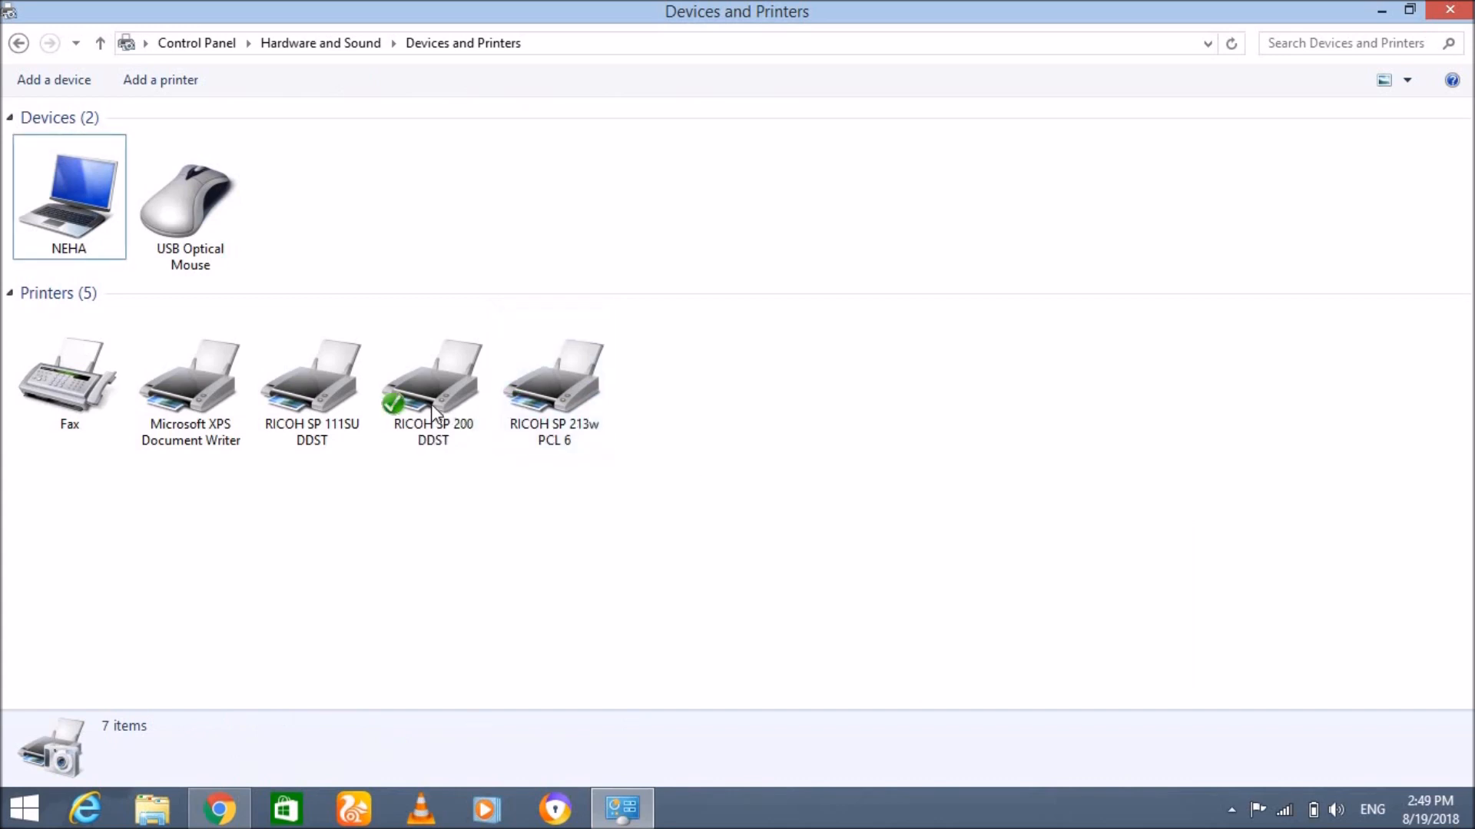